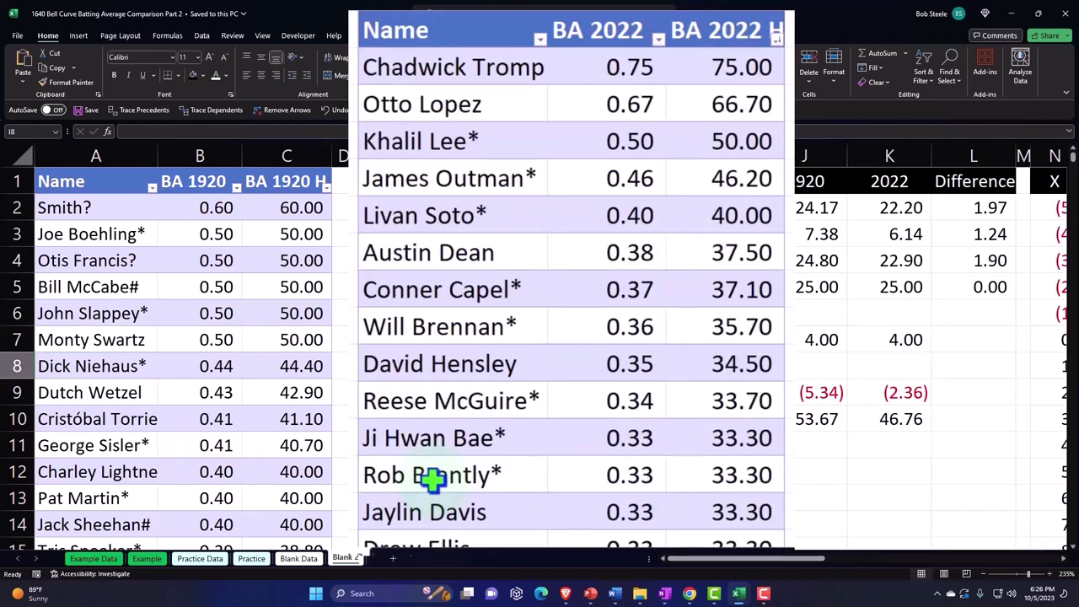
# - Switch to Chrome and look through the comma-separated 2022 Major League standard batting data on Baseball Reference
pyautogui.click(689, 594)
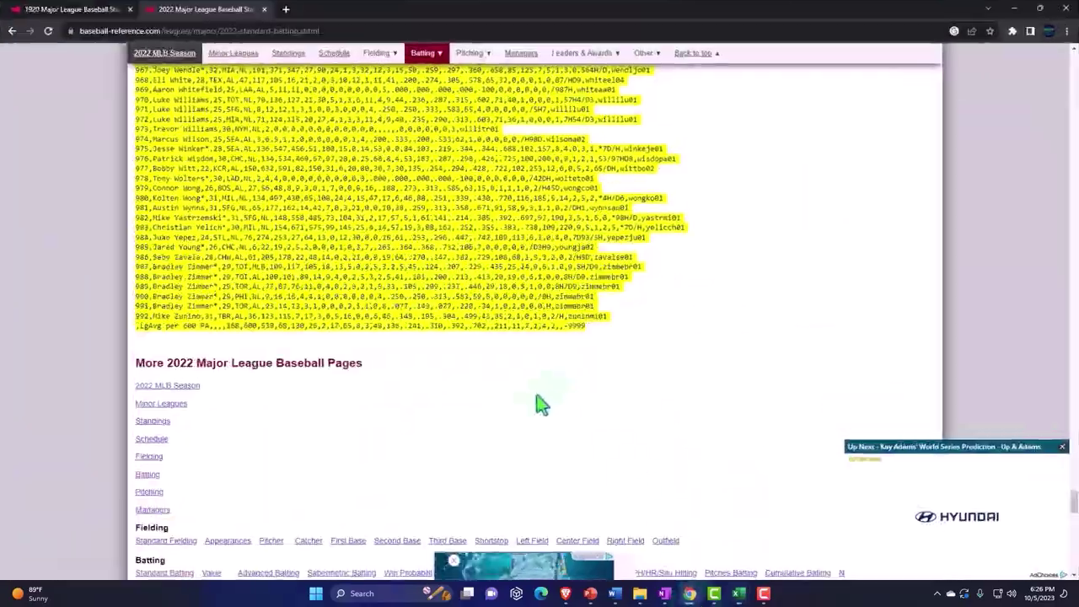
pyautogui.scroll(14, 535, 404)
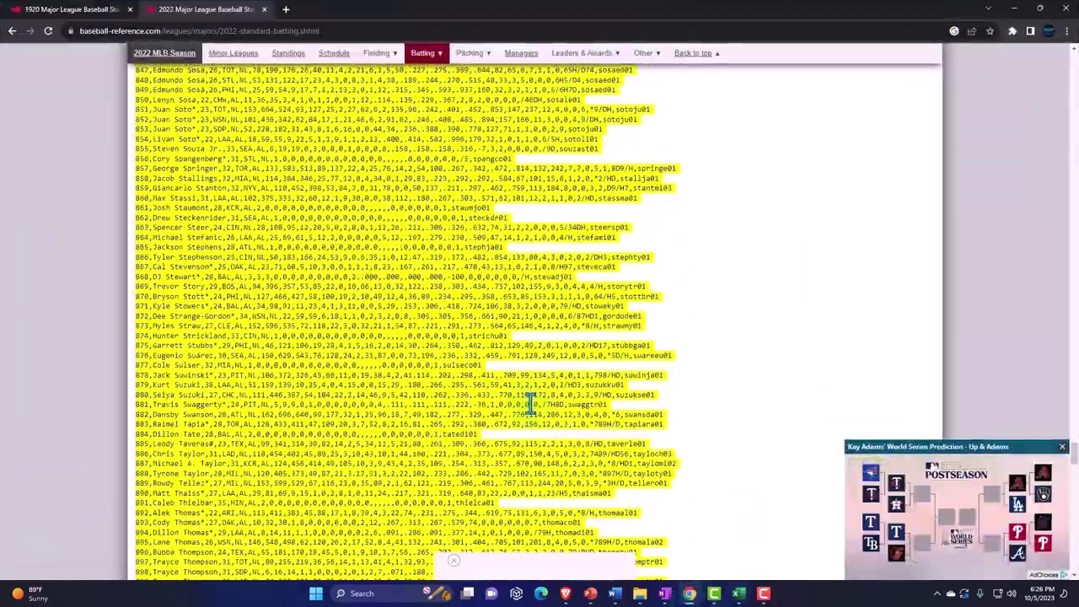
pyautogui.scroll(18, 529, 405)
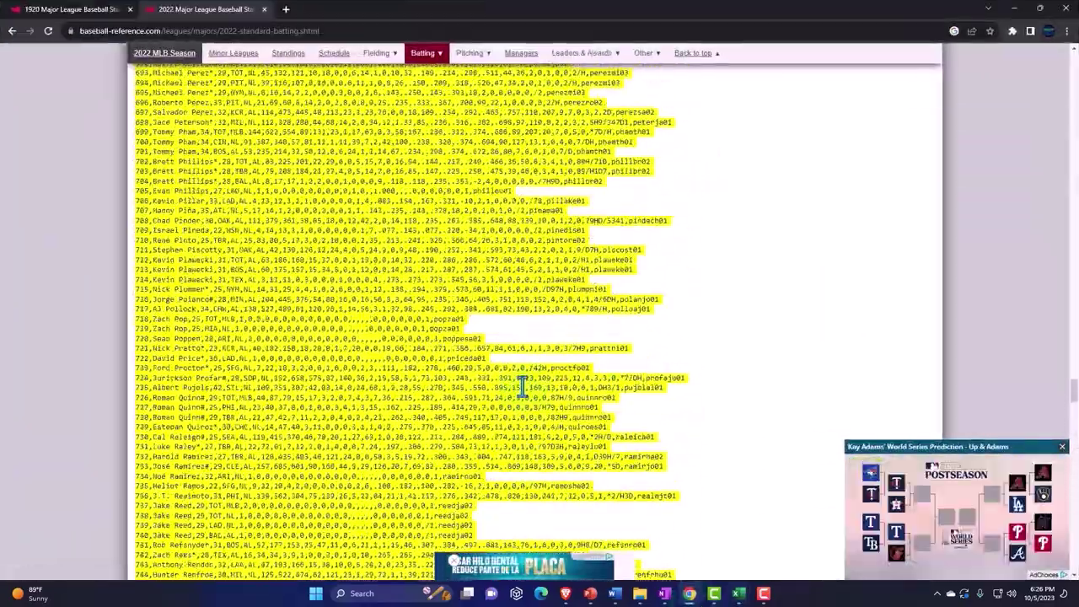
pyautogui.scroll(11, 523, 385)
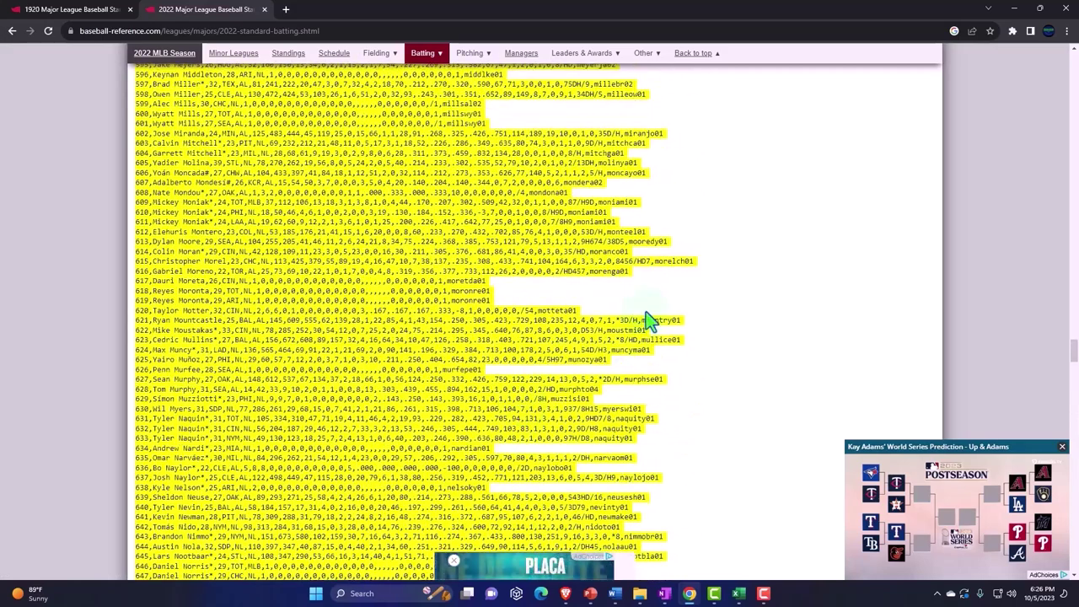
# - Switch back to the batting average workbook in Excel and review the Blank Data sheet up to the start of the 1920 table
pyautogui.moveTo(740, 596)
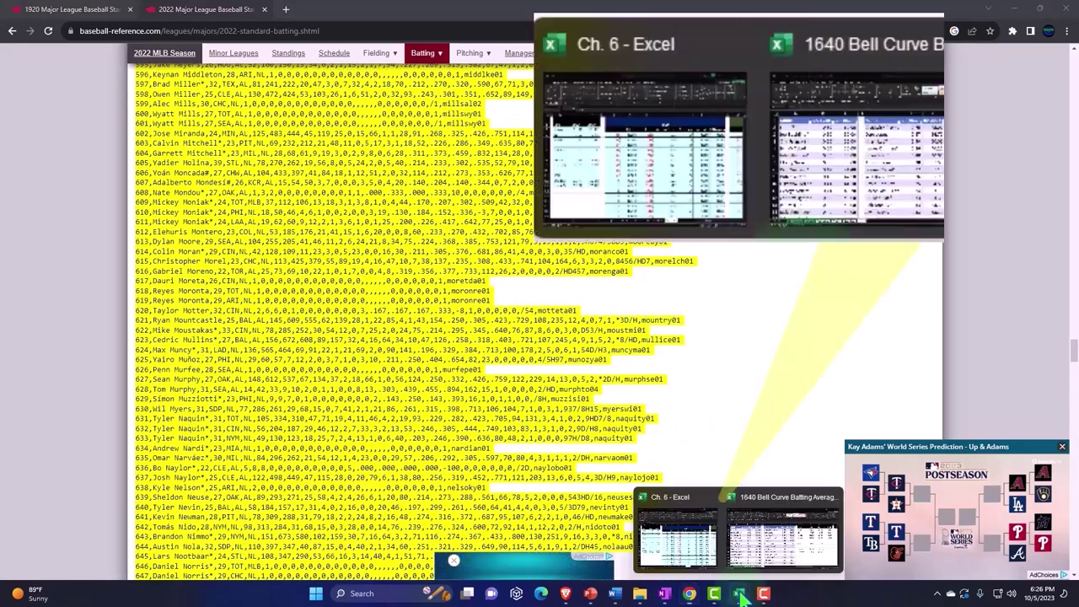
pyautogui.click(754, 556)
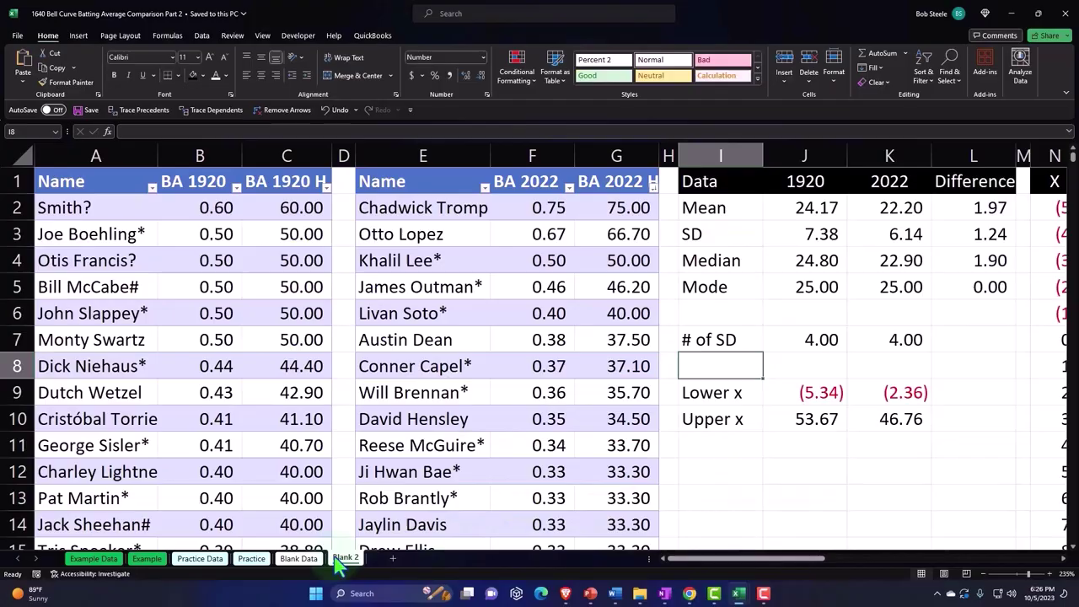
pyautogui.click(299, 558)
pyautogui.scroll(20, 338, 478)
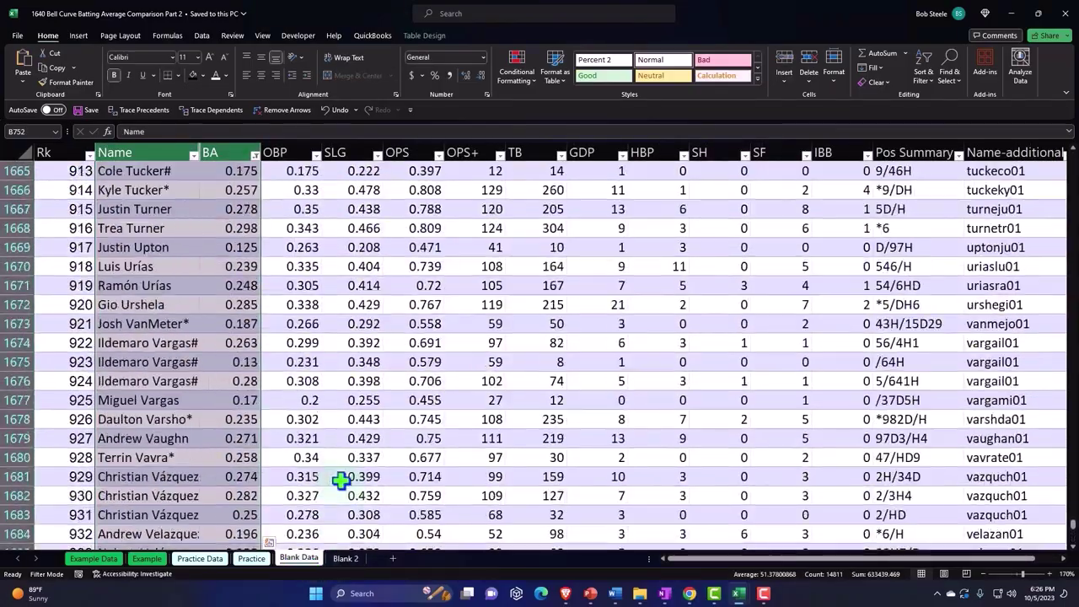
pyautogui.scroll(10, 339, 478)
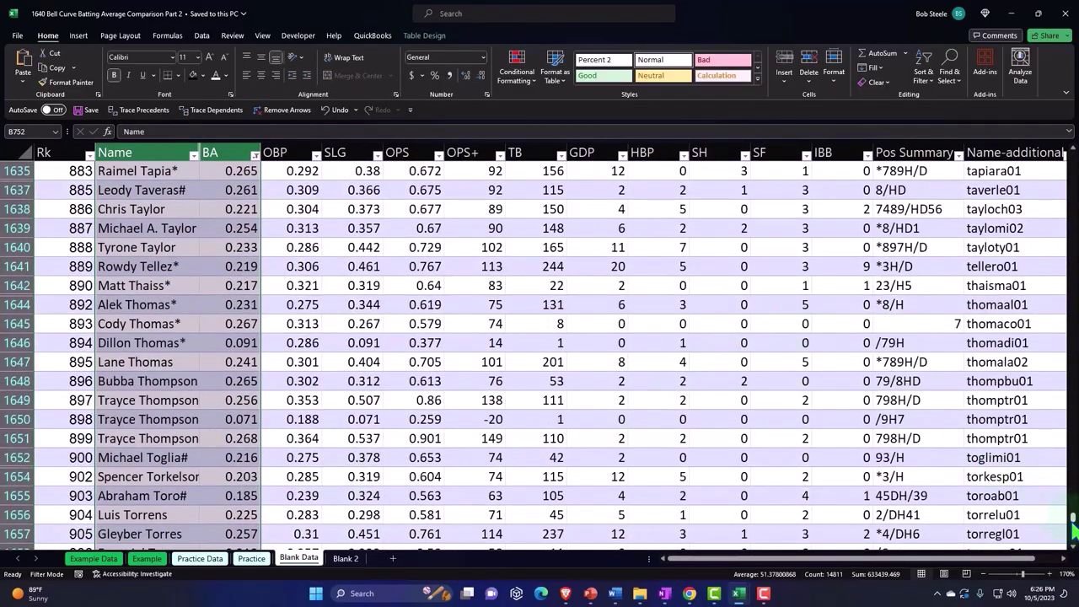
pyautogui.moveTo(1075, 523); pyautogui.dragTo(1072, 158)
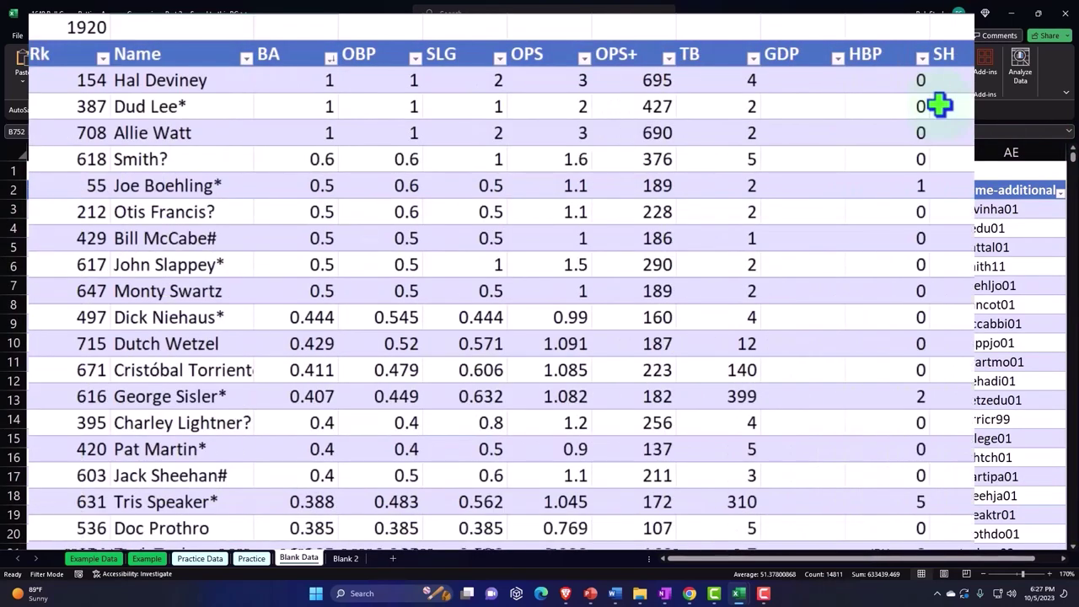
# - On the Blank 2 sheet, examine the 1920 and 2022 batting average columns and their versions scaled to hundreds
pyautogui.click(352, 560)
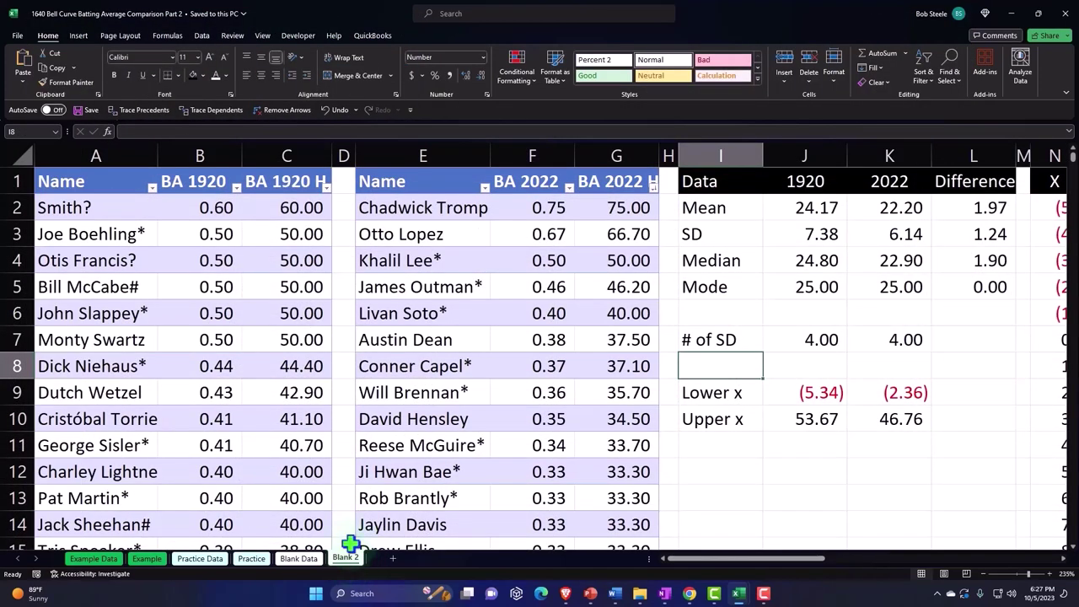
pyautogui.click(287, 210)
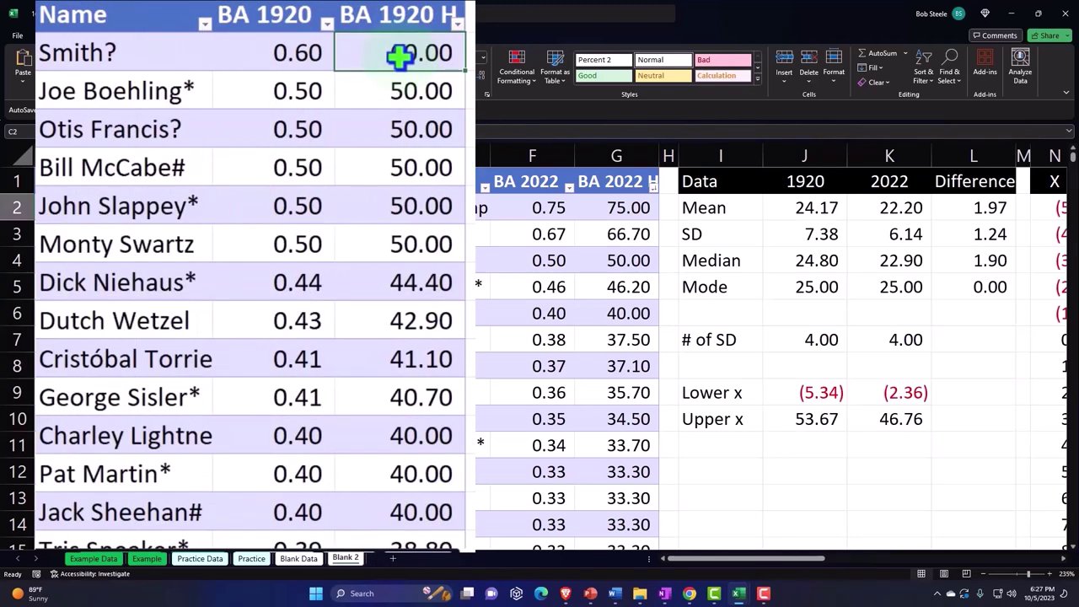
pyautogui.click(291, 55)
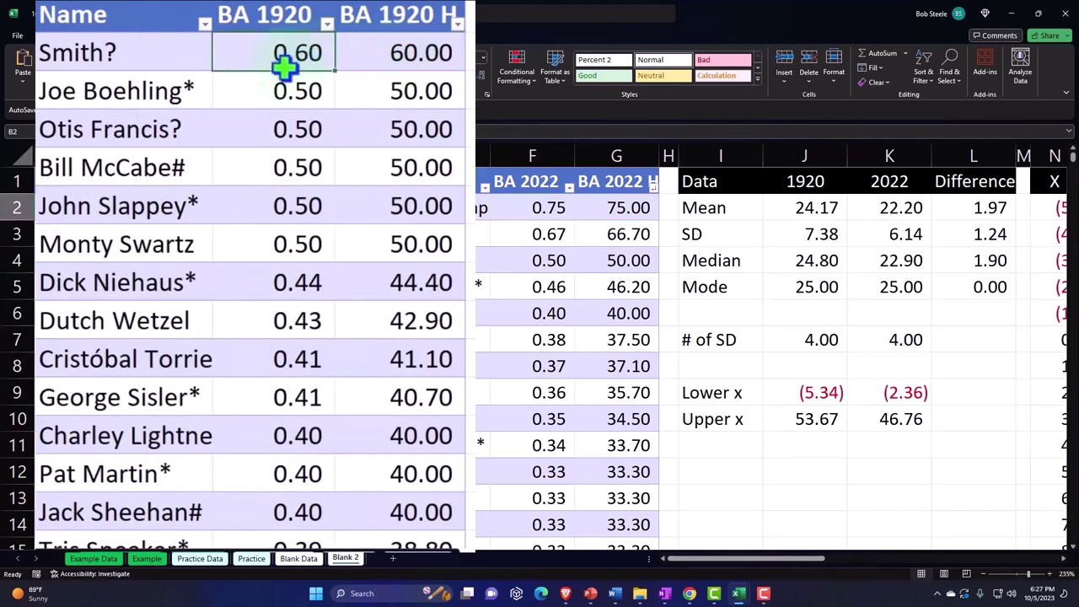
pyautogui.press('Right')
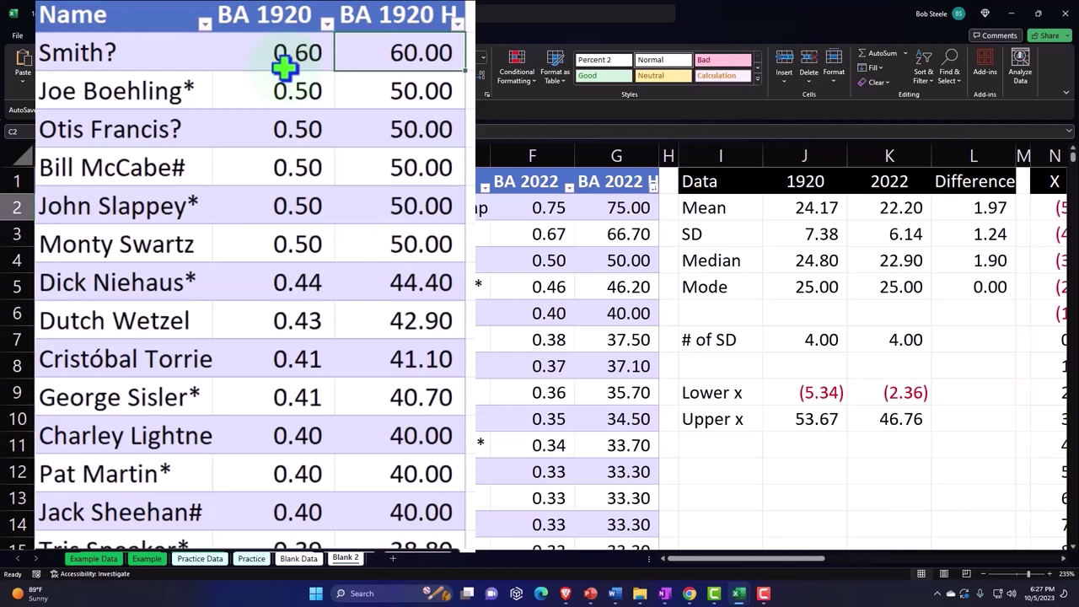
pyautogui.press('Up')
pyautogui.press('Left')
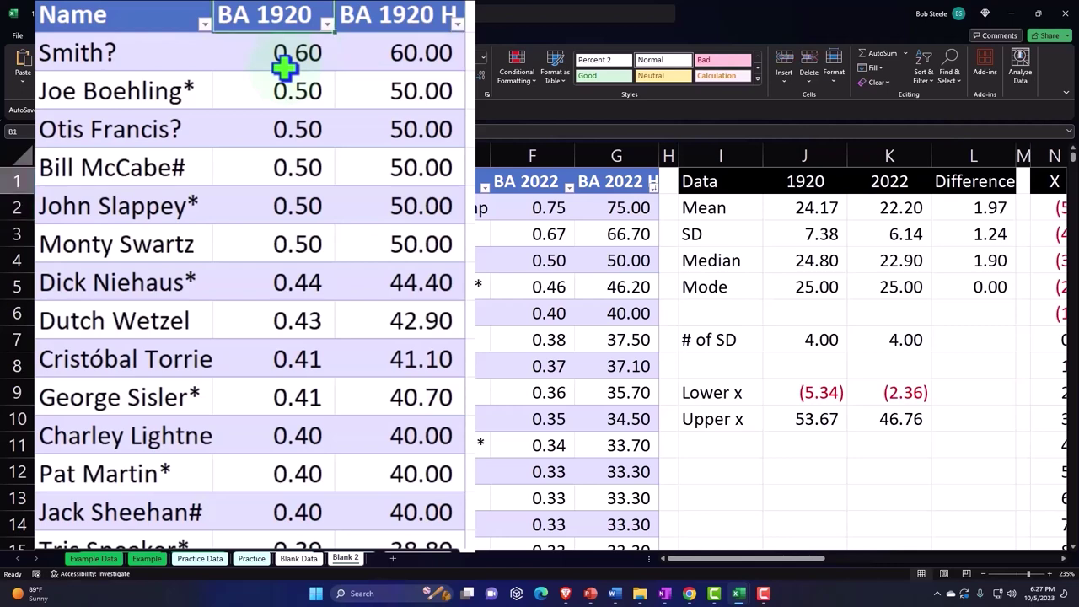
pyautogui.press('Right')
pyautogui.press('Right')
pyautogui.press('Right')
pyautogui.press('Right')
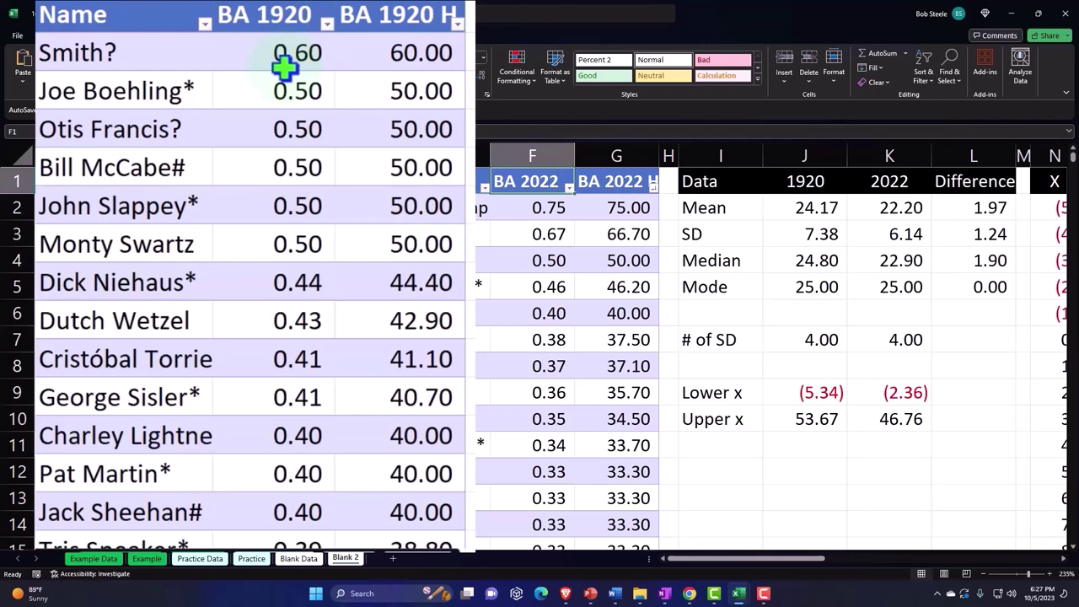
pyautogui.press('Right')
pyautogui.press('Right')
pyautogui.press('Right')
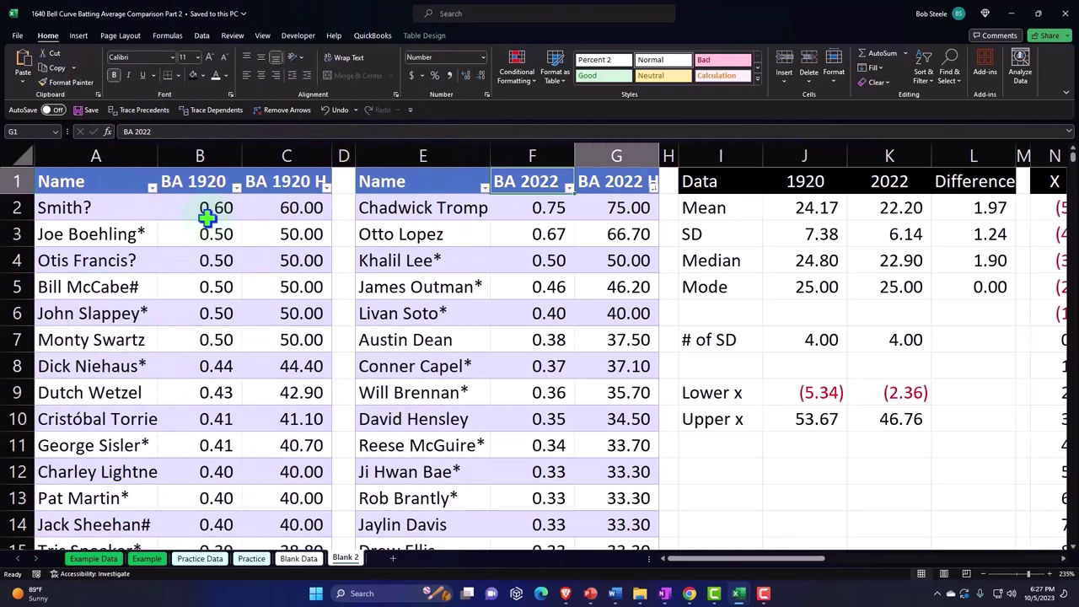
# - Examine the mean, SD, median and mode for 1920 and 2022 and their differences in the Data table
pyautogui.press('Right')
pyautogui.press('Right')
pyautogui.press('Right')
pyautogui.press('Right')
pyautogui.press('Right')
pyautogui.press('Left')
pyautogui.press('Left')
pyautogui.press('Left')
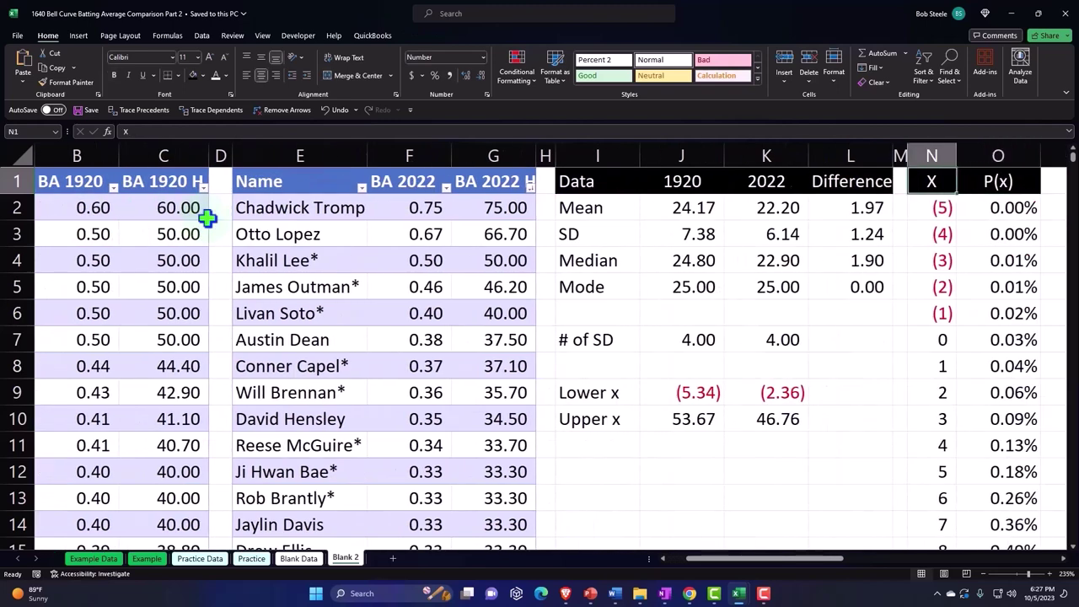
pyautogui.press('Left')
pyautogui.press('Left')
pyautogui.press('Down')
pyautogui.press('Down')
pyautogui.press('Down')
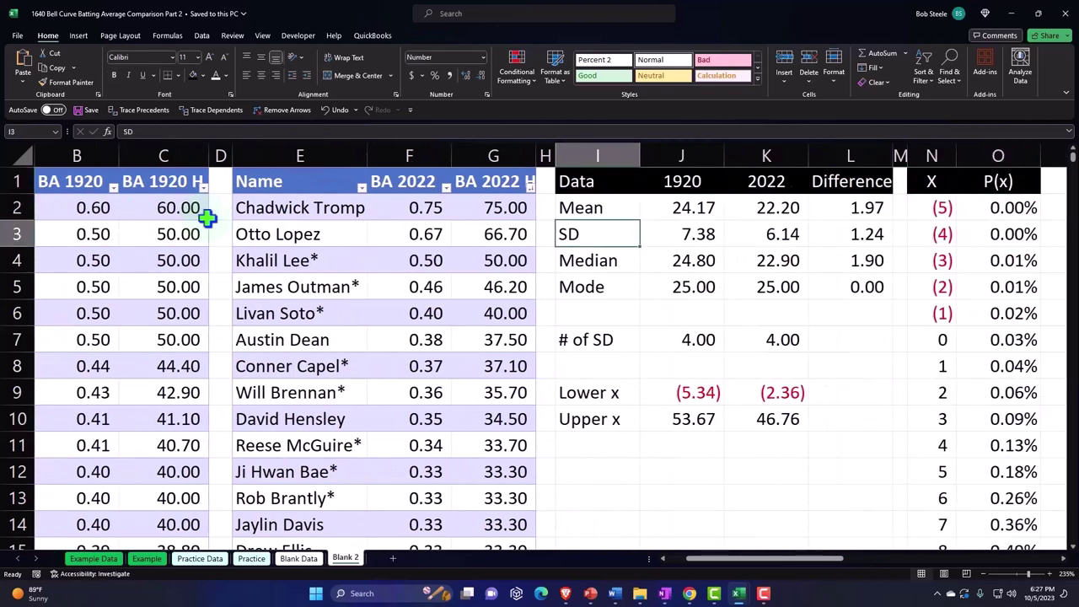
pyautogui.press('Down')
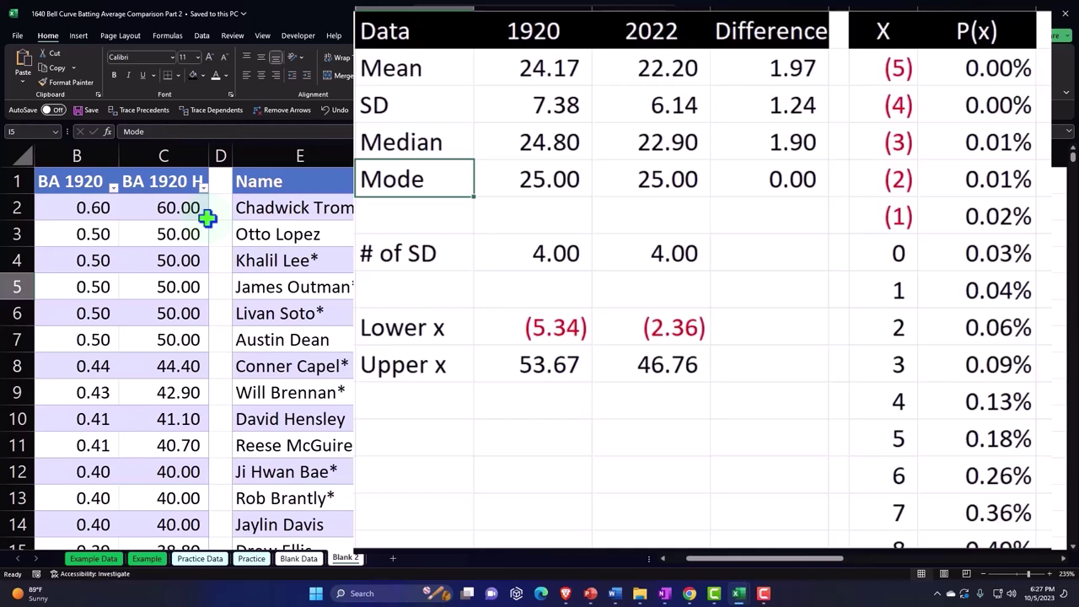
pyautogui.press('Right')
pyautogui.press('Right')
pyautogui.press('Right')
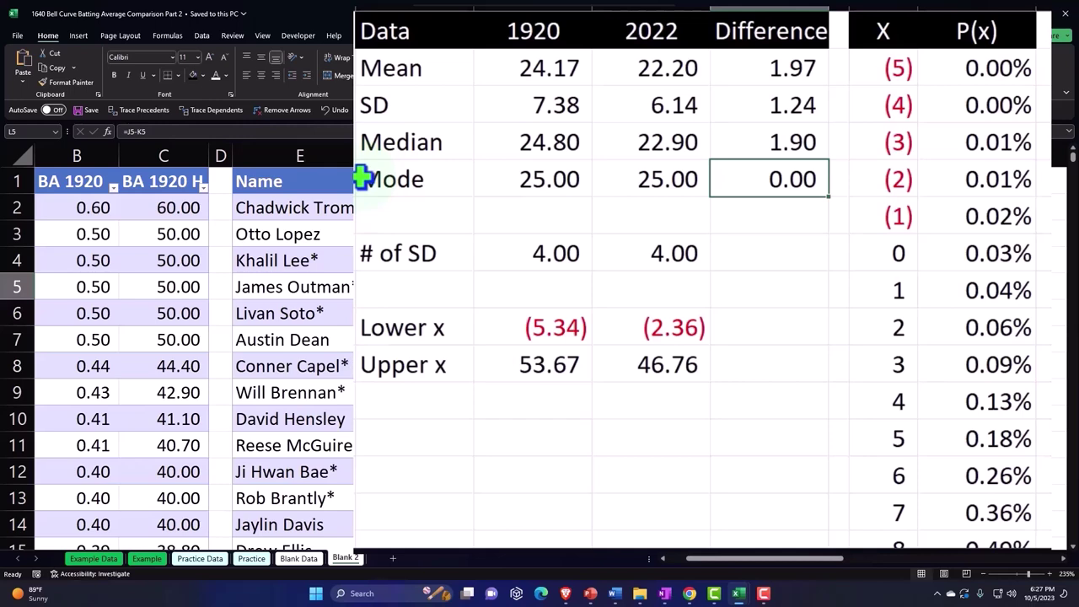
# - Examine the X and P(x) columns, the NORM.DIST formula in O2, and the first 2022 averages in F2 and G2
pyautogui.press('Right')
pyautogui.press('Right')
pyautogui.press('Right')
pyautogui.press('Right')
pyautogui.press('Right')
pyautogui.press('Right')
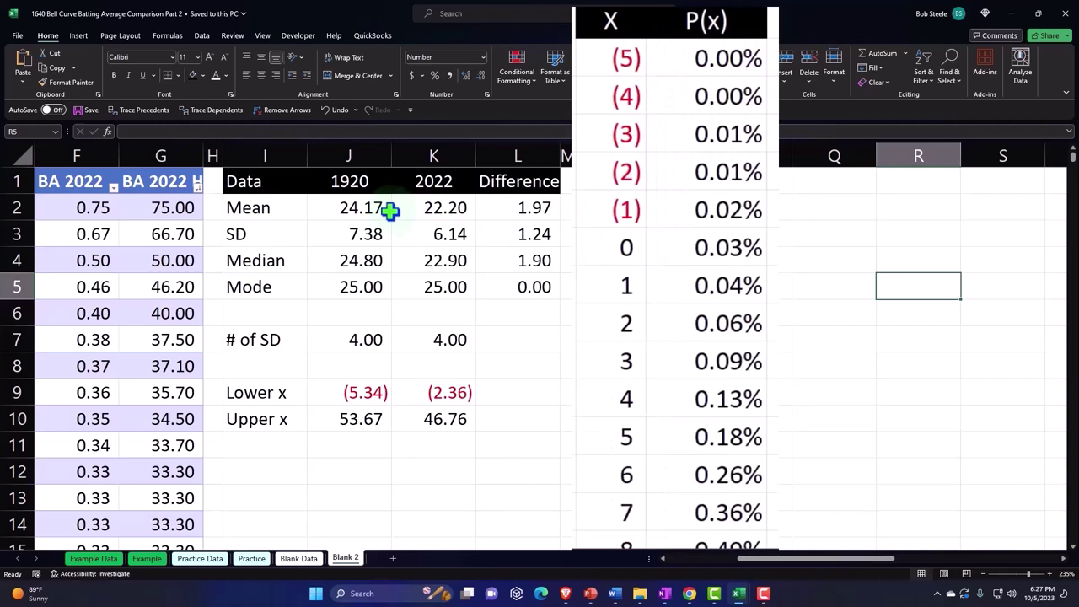
pyautogui.click(591, 66)
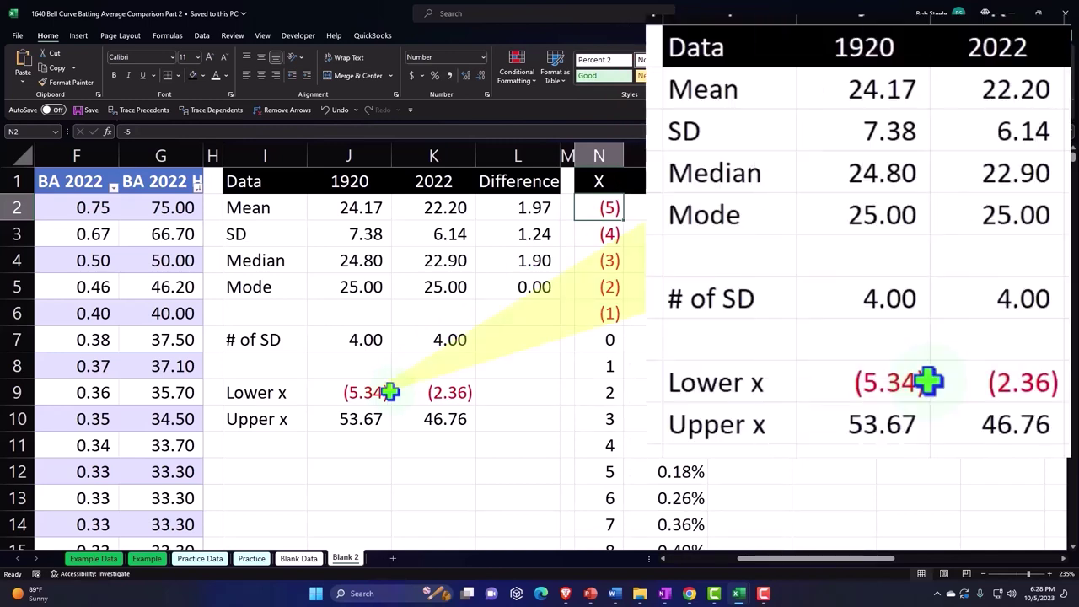
pyautogui.click(680, 213)
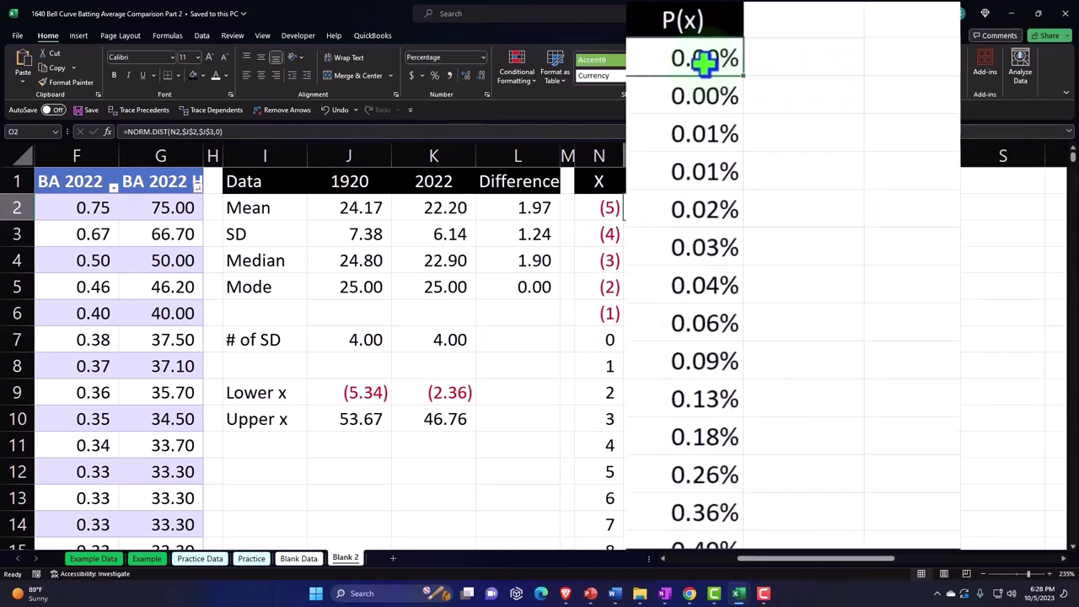
pyautogui.doubleClick(715, 58)
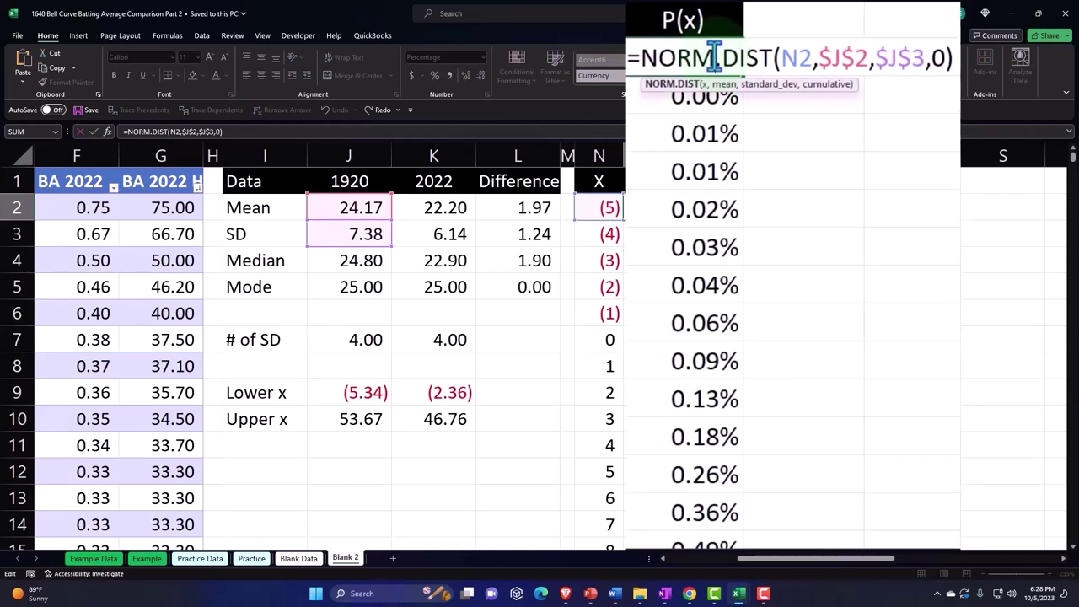
pyautogui.press('Return')
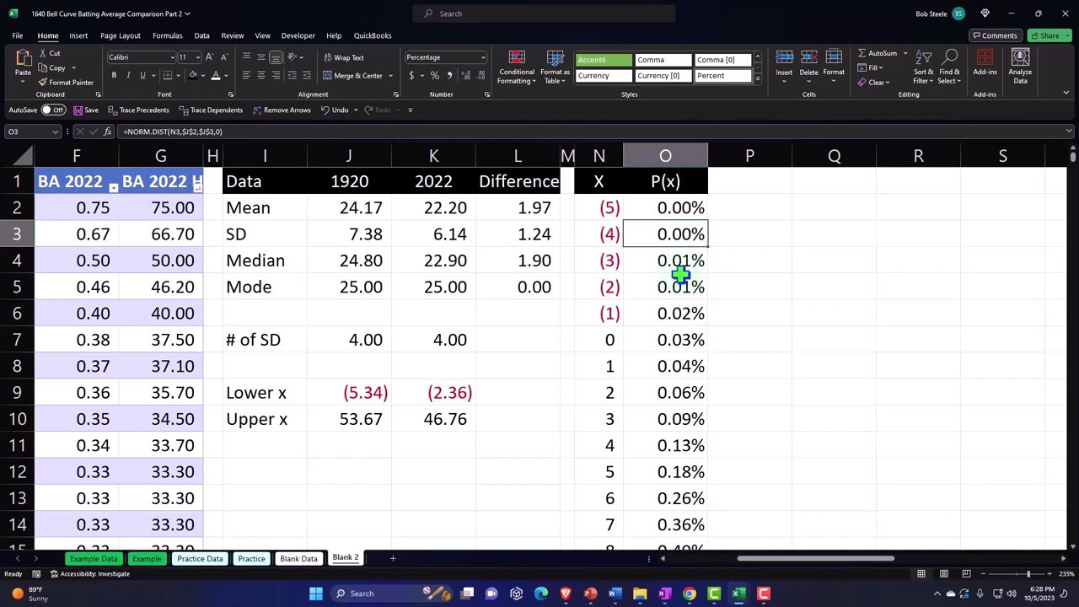
pyautogui.click(77, 211)
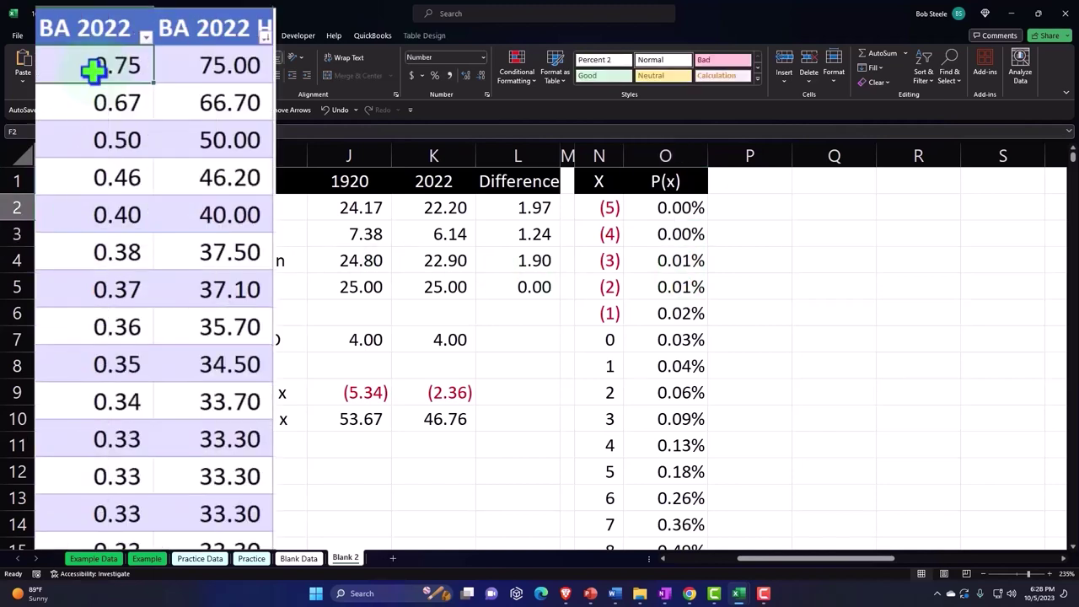
pyautogui.click(186, 64)
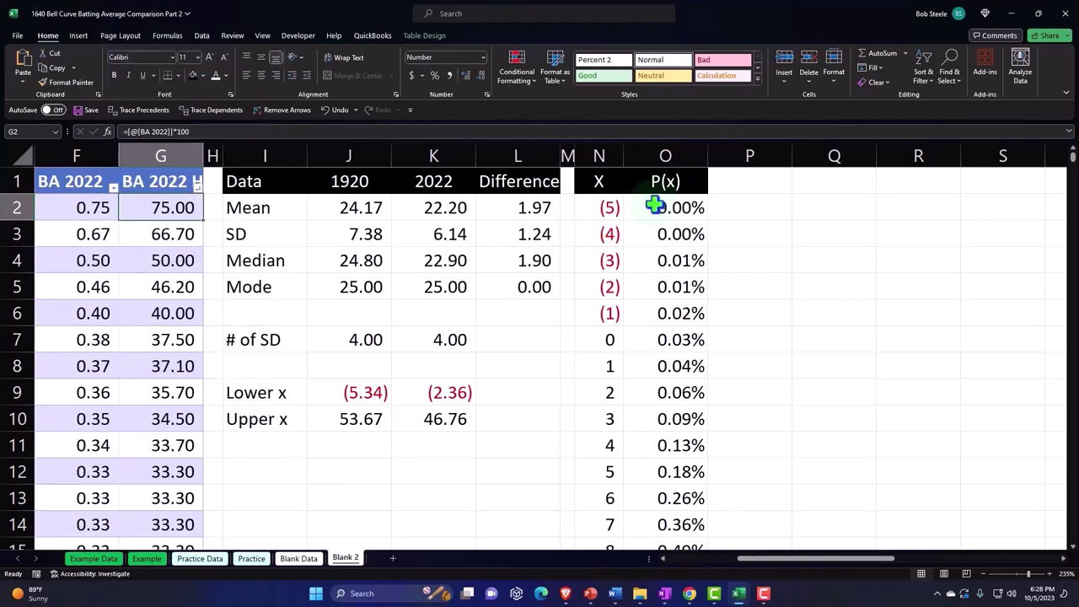
# - Add a centred "z" header in P1 with black fill and white text, and narrow column P slightly
pyautogui.click(747, 179)
pyautogui.write('z')
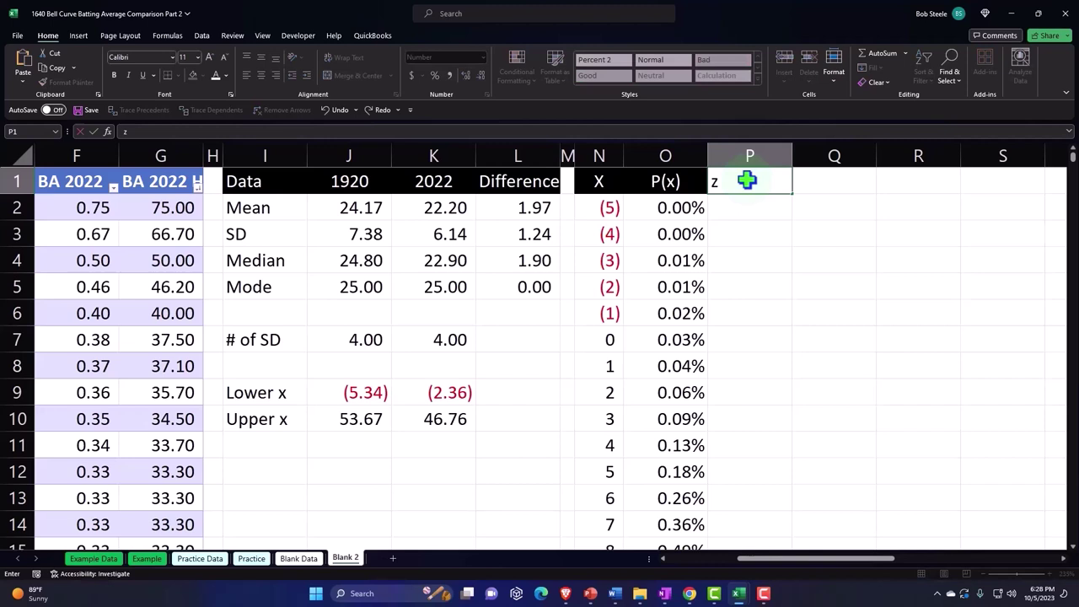
pyautogui.hotkey('ctrl', 'Return')
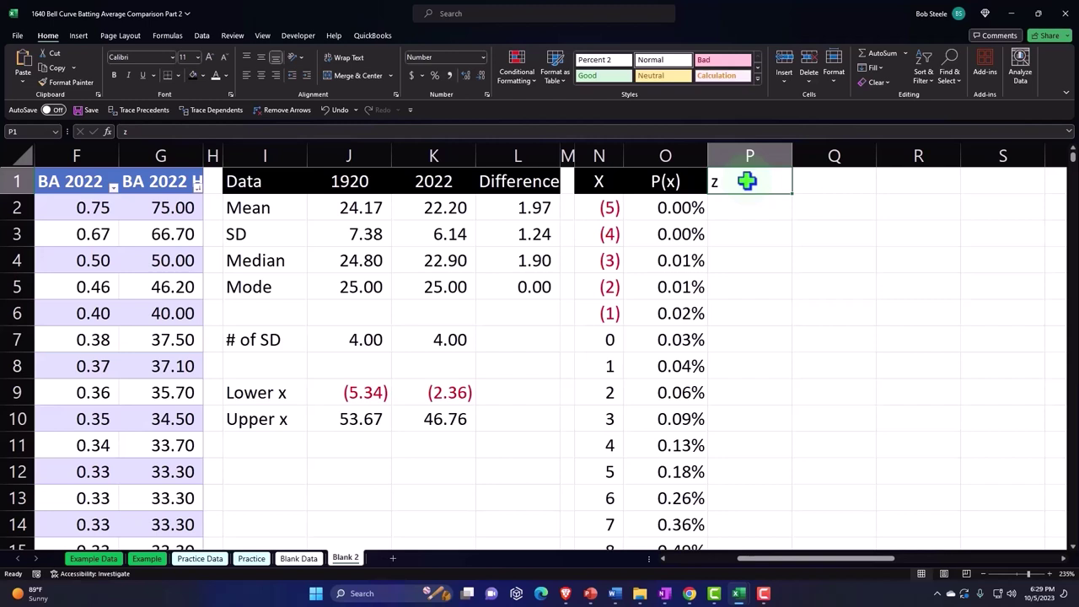
pyautogui.click(189, 75)
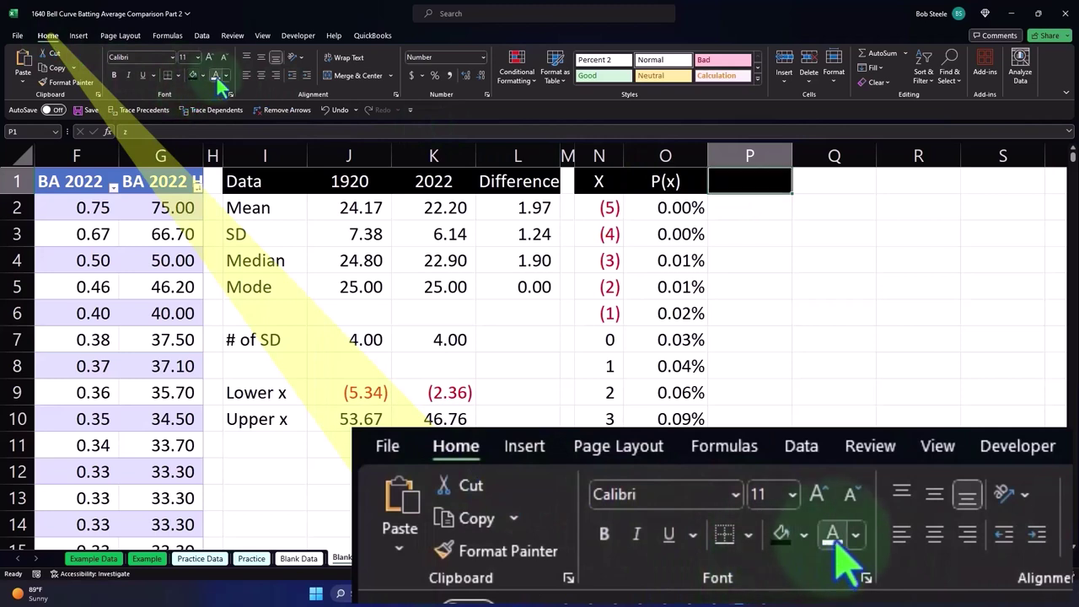
pyautogui.click(260, 75)
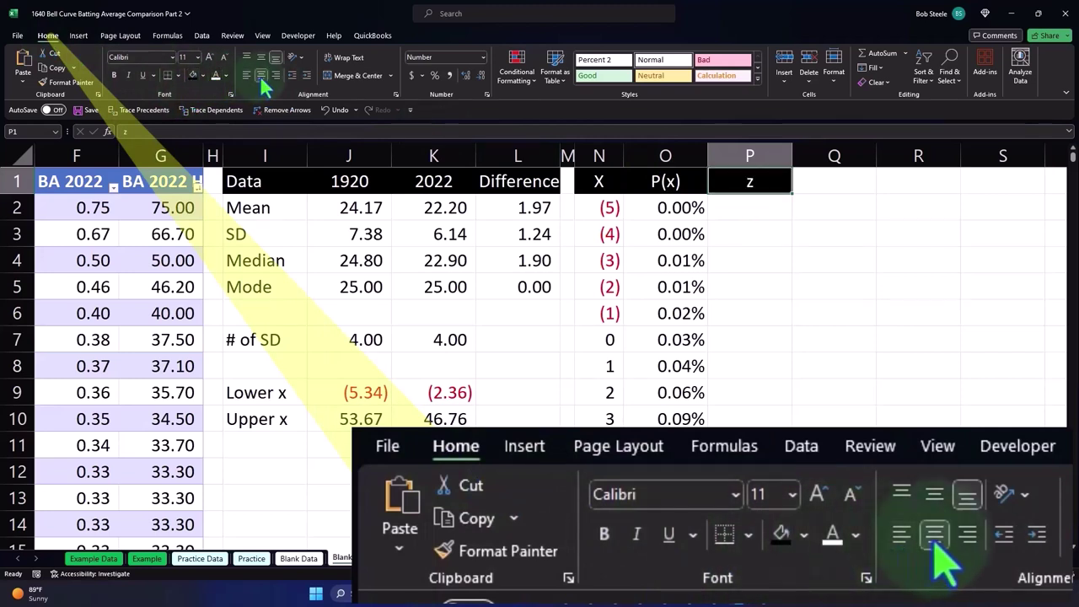
pyautogui.moveTo(792, 156); pyautogui.dragTo(777, 156)
# - Enter the z-score formula =(N2-J2)/J3 in P2, using the first X value with the 1920 mean and SD
pyautogui.click(747, 206)
pyautogui.write('=(')
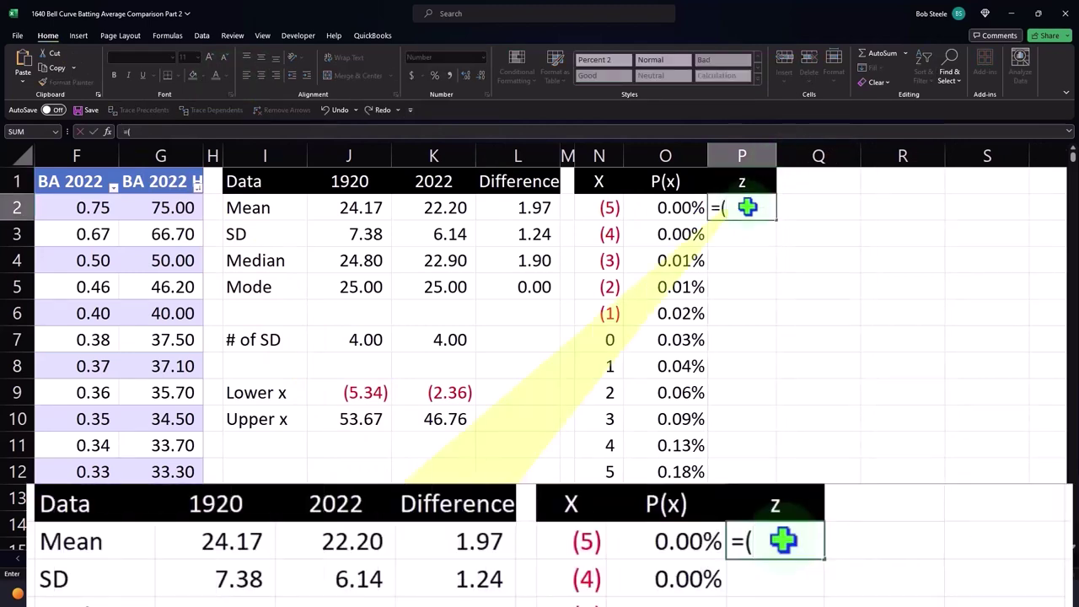
pyautogui.press('Left')
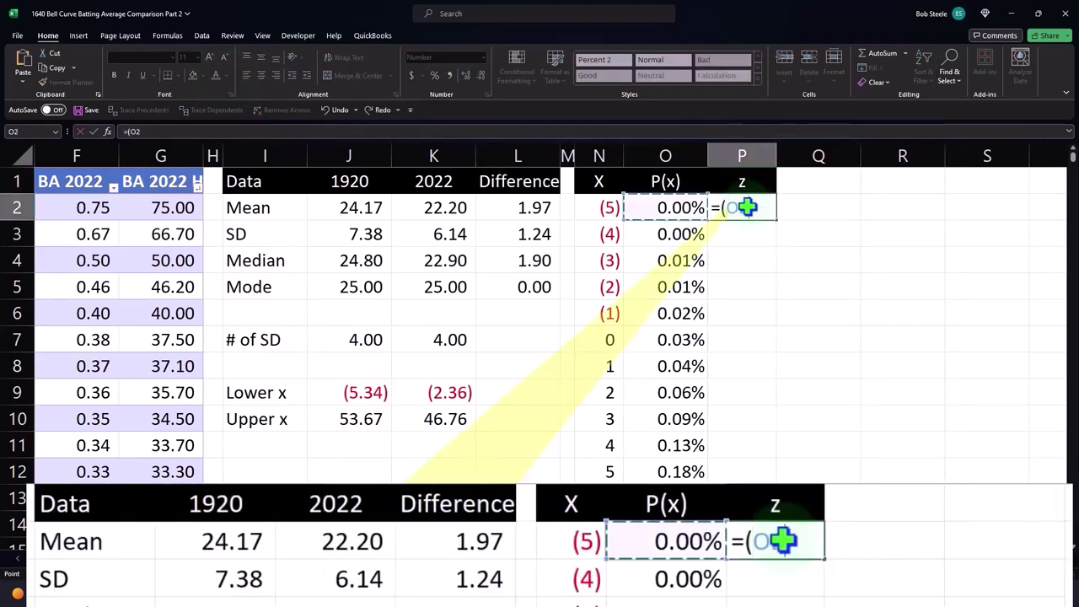
pyautogui.press('Left')
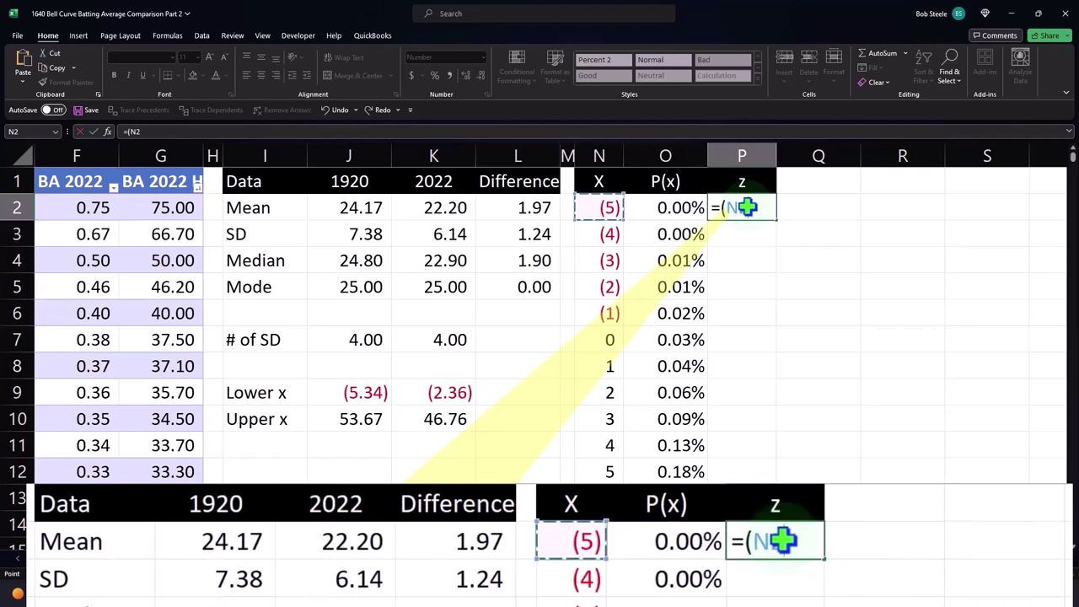
pyautogui.write('-')
pyautogui.press('Left')
pyautogui.press('Left')
pyautogui.press('Left')
pyautogui.press('Left')
pyautogui.press('Left')
pyautogui.press('Left')
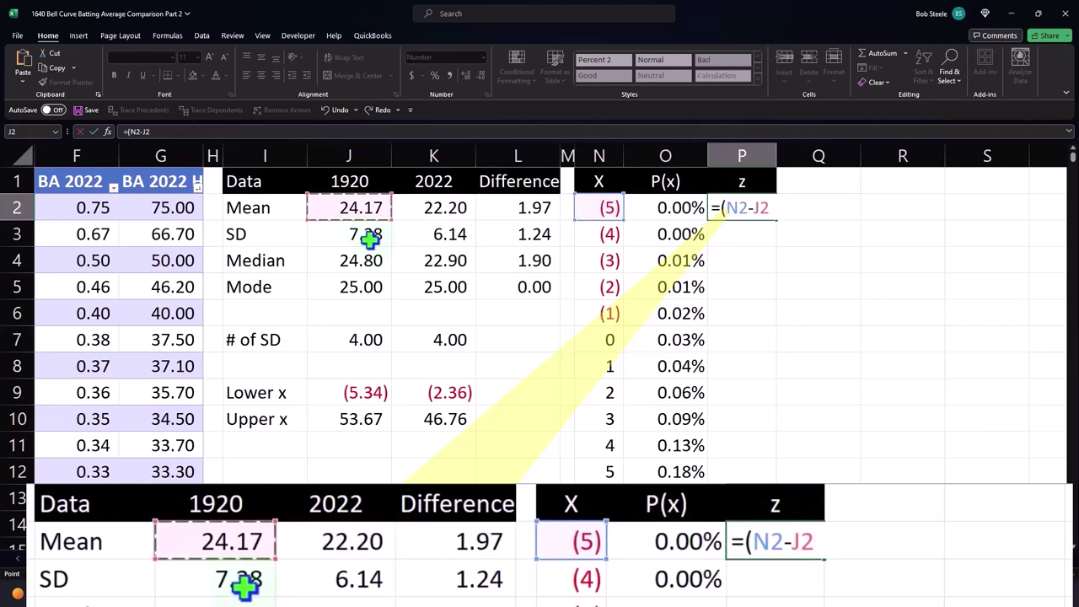
pyautogui.write(')/')
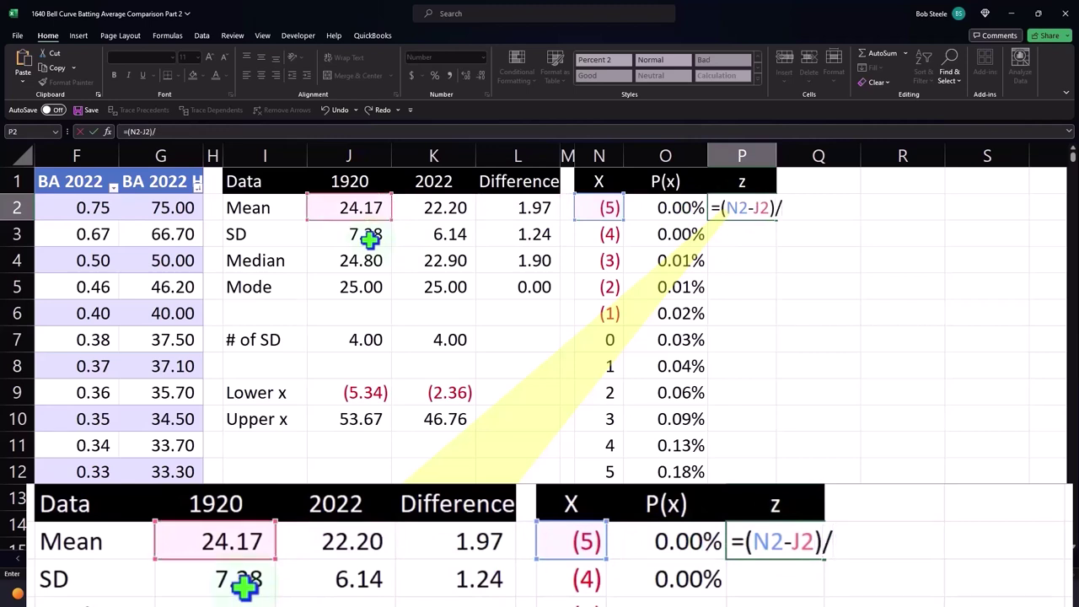
pyautogui.press('Left')
pyautogui.press('Left')
pyautogui.press('Left')
pyautogui.press('Left')
pyautogui.press('Left')
pyautogui.press('Left')
pyautogui.press('Down')
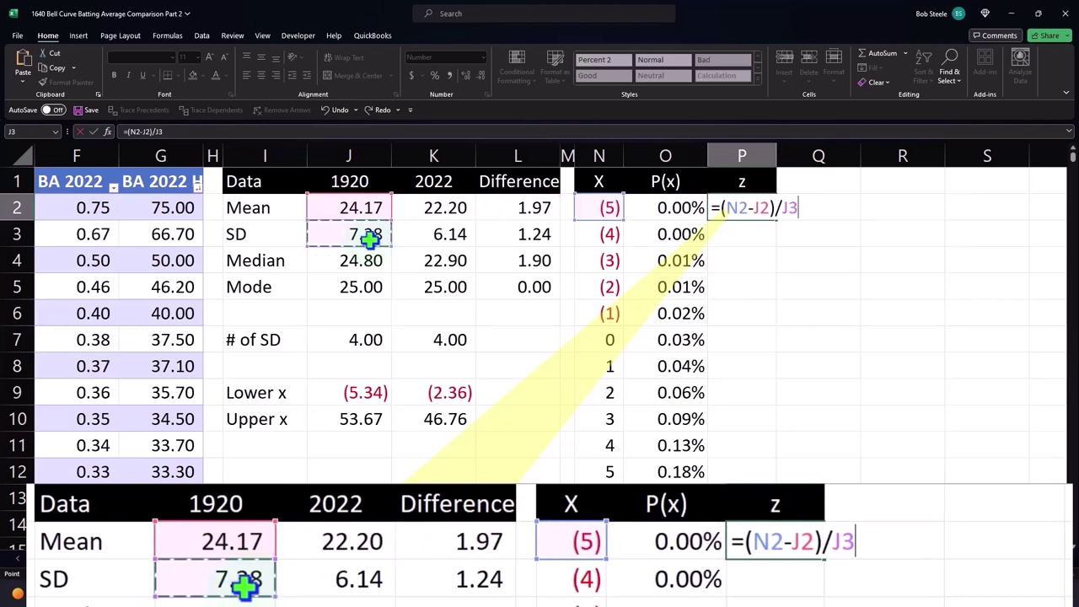
pyautogui.press('Return')
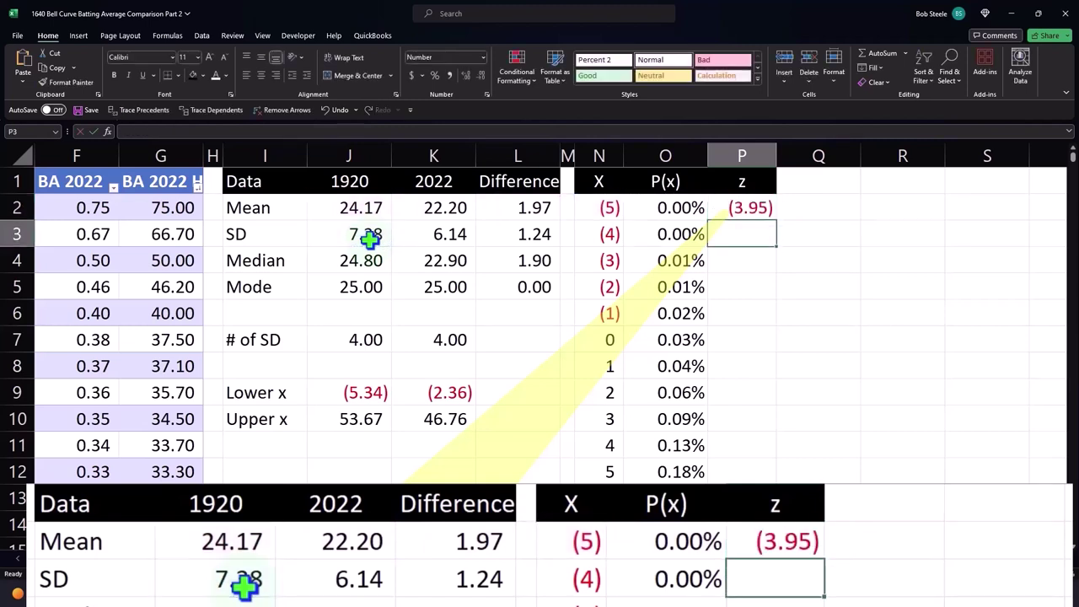
# - Make the J2 and J3 references absolute in P2's formula, giving =(N2-$J$2)/$J$3, and fill it down the z column
pyautogui.doubleClick(750, 207)
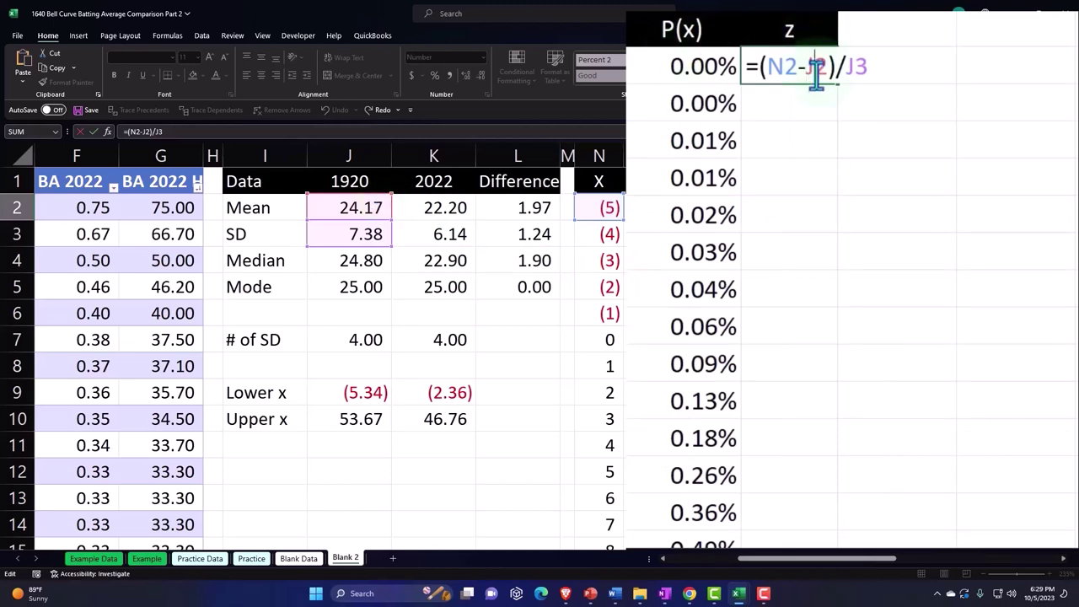
pyautogui.press('F4')
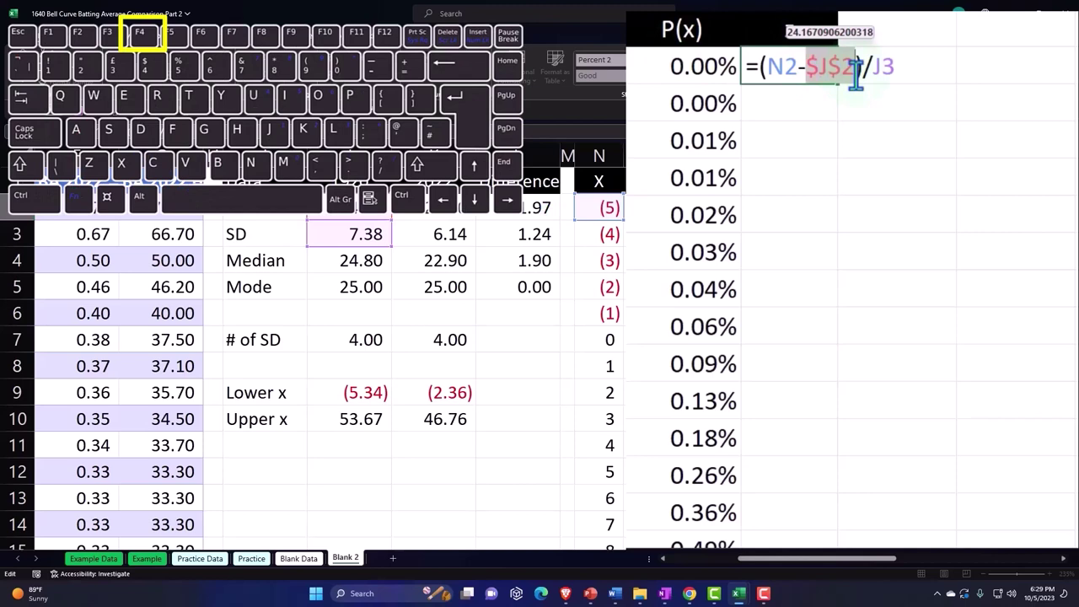
pyautogui.click(885, 68)
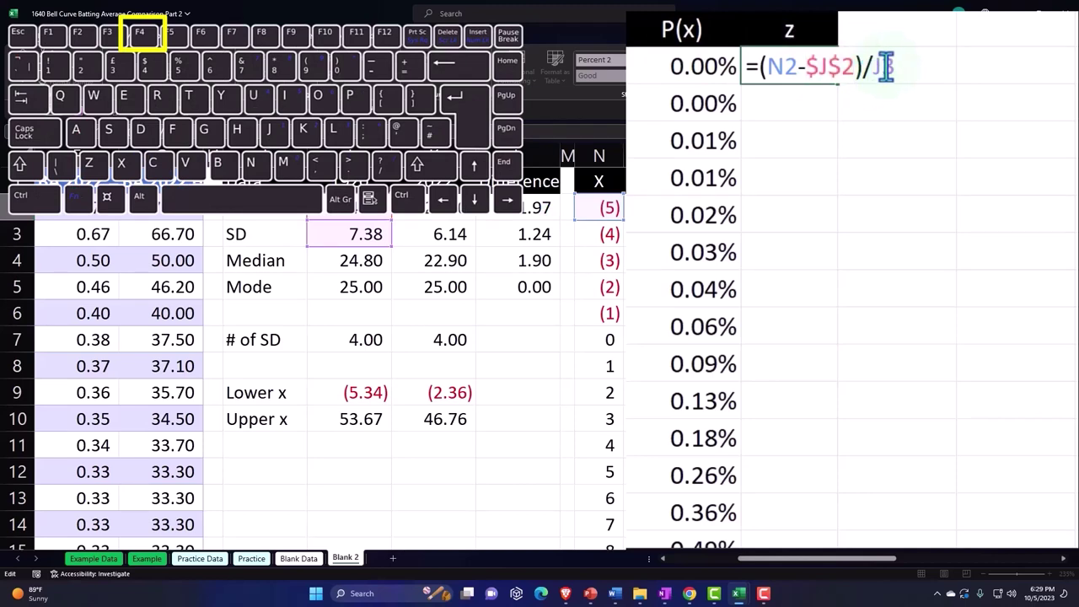
pyautogui.press('F4')
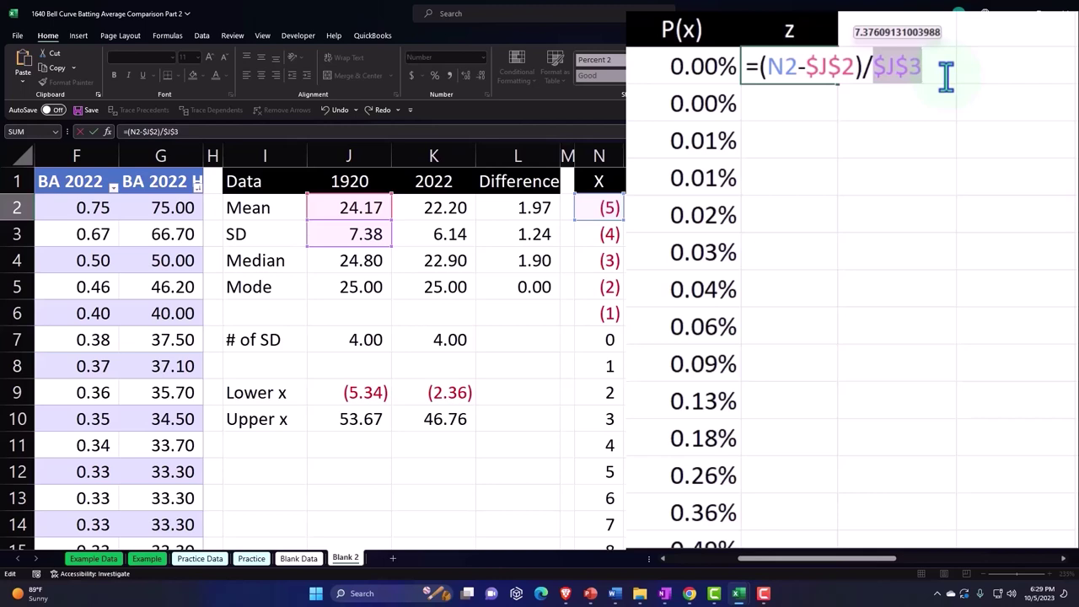
pyautogui.press('Return')
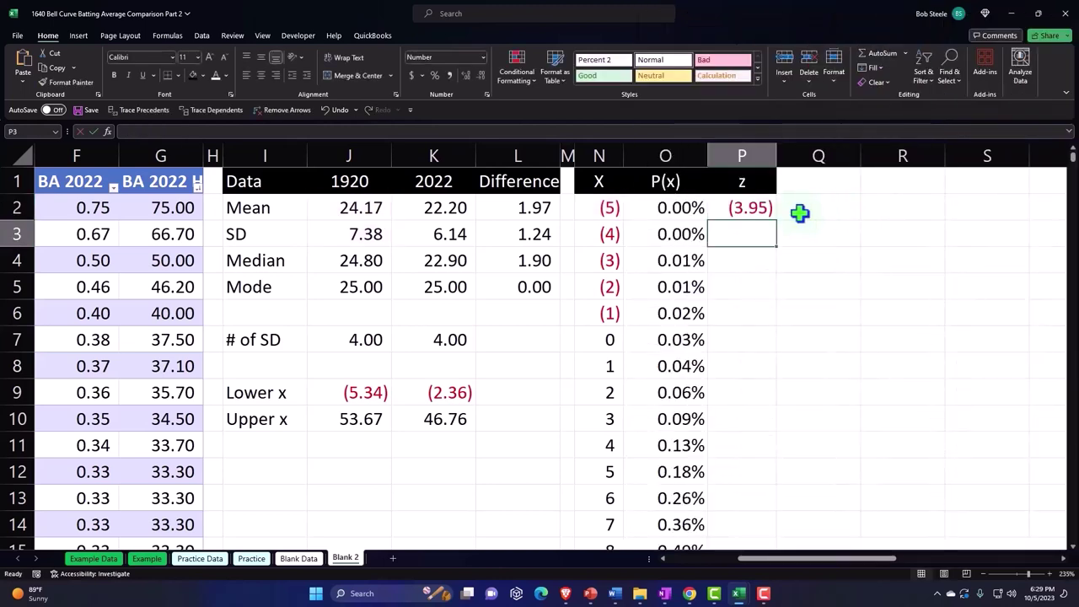
pyautogui.click(829, 72)
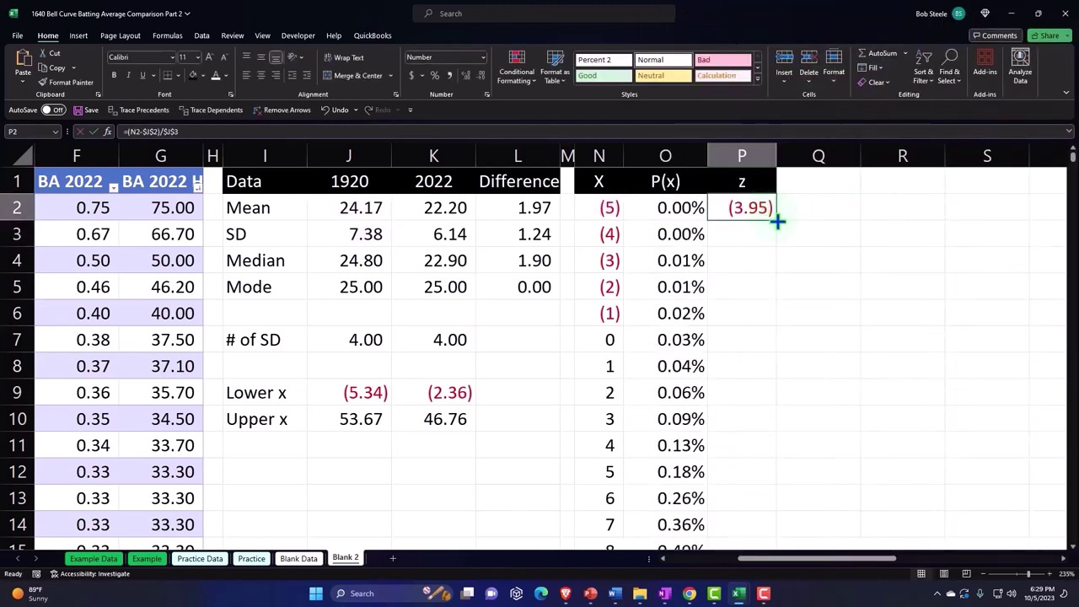
pyautogui.doubleClick(776, 221)
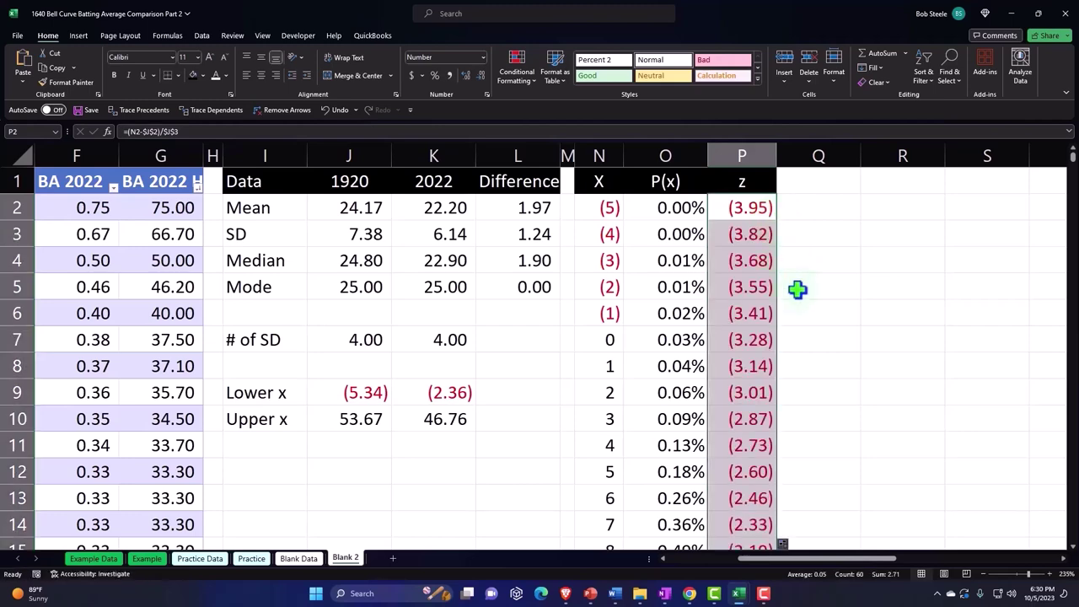
# - Examine the z-scores down column P against X and P(x), including the formula in P39 and the values around the mean
pyautogui.scroll(-2, 797, 289)
pyautogui.scroll(-20, 797, 289)
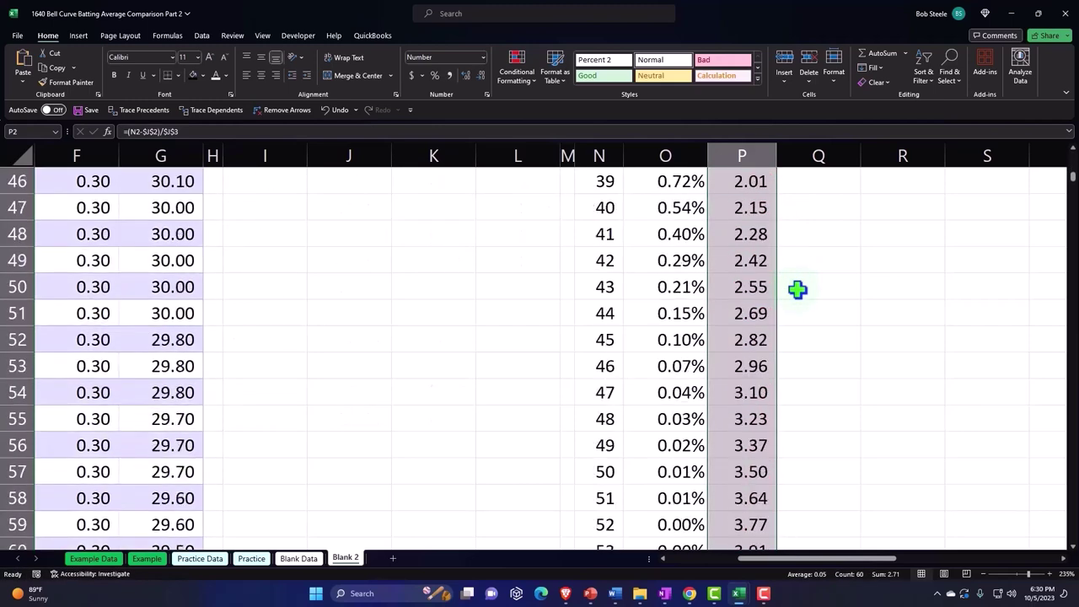
pyautogui.scroll(6, 800, 291)
pyautogui.scroll(4, 811, 322)
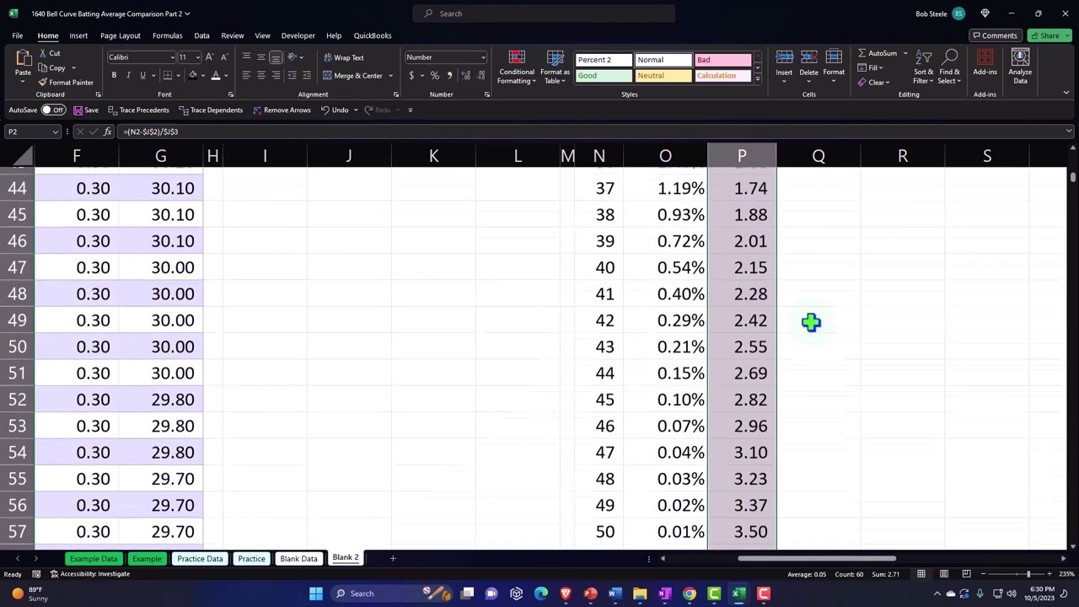
pyautogui.scroll(2, 811, 322)
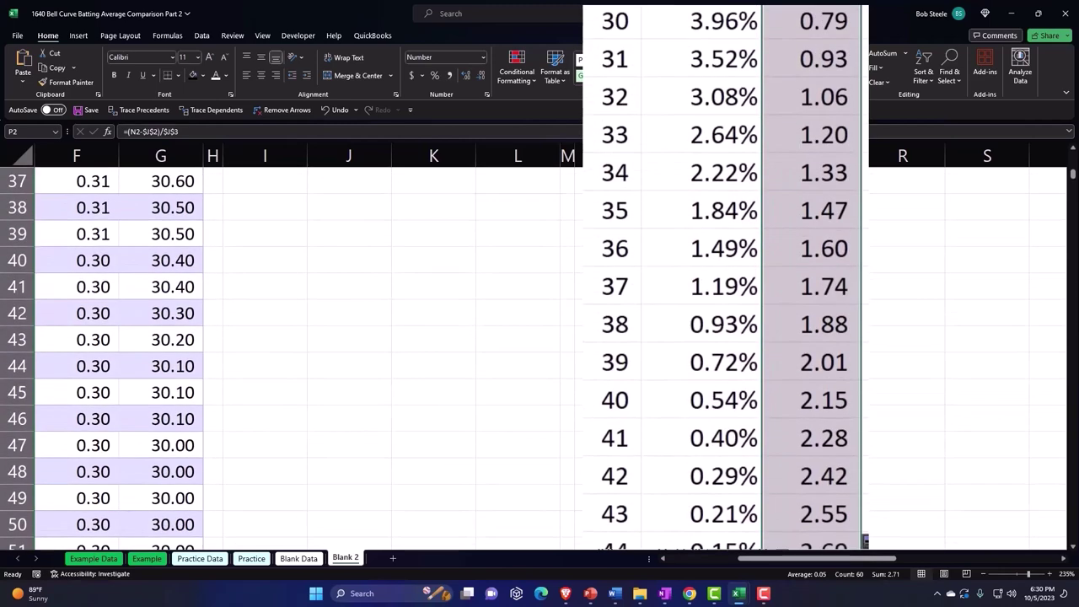
pyautogui.click(811, 100)
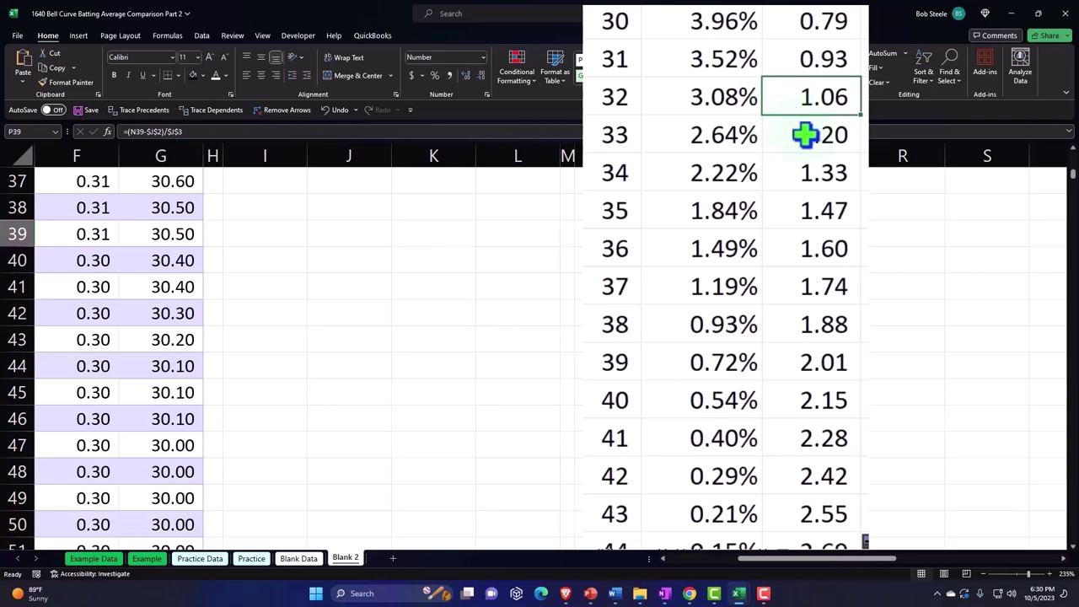
pyautogui.scroll(2, 807, 140)
pyautogui.scroll(1, 819, 164)
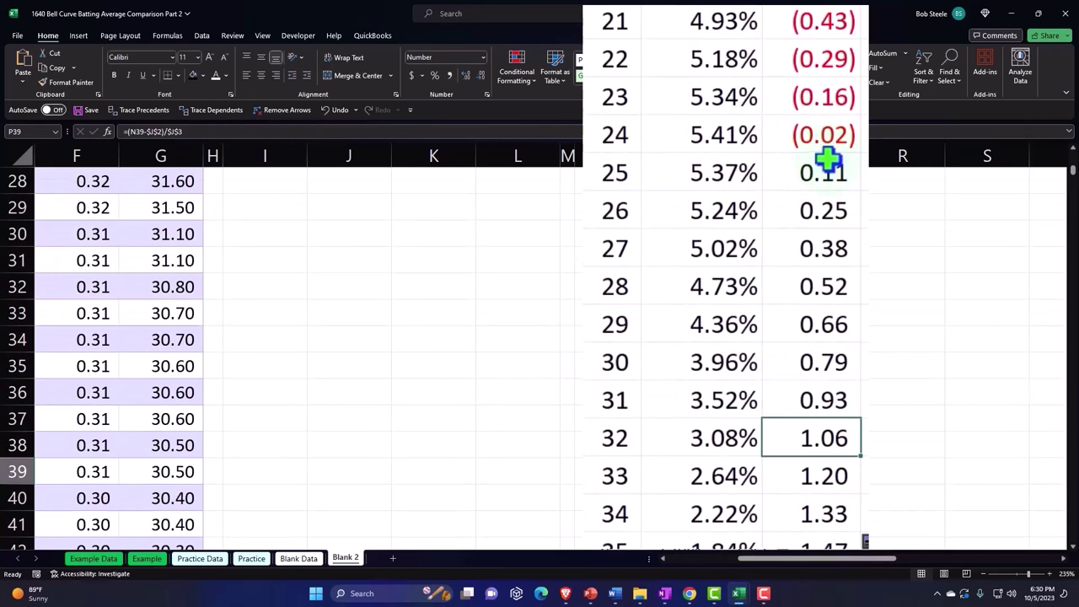
pyautogui.scroll(9, 826, 160)
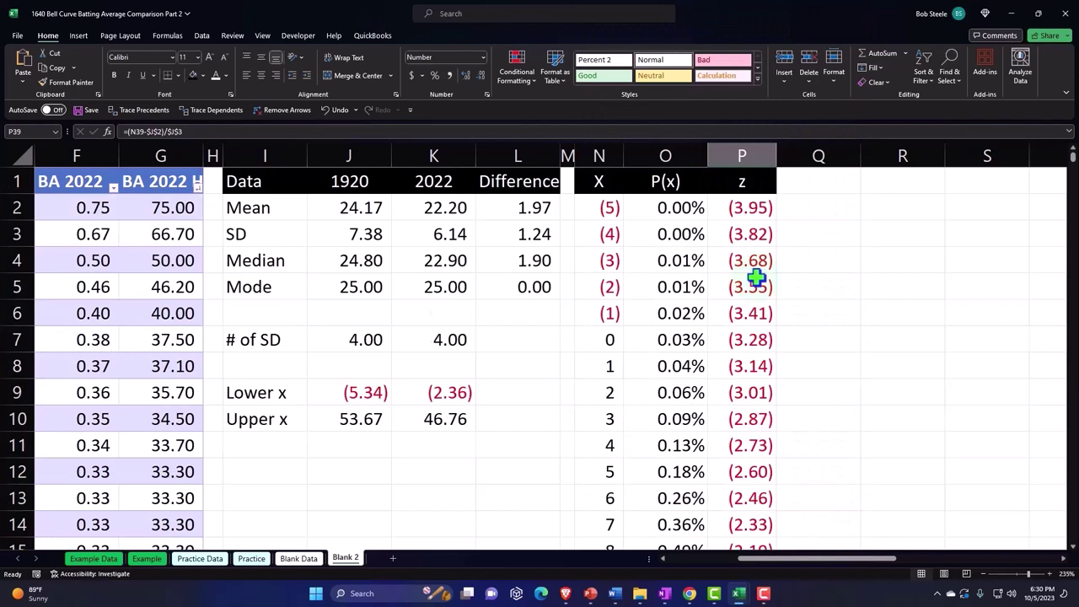
# - Examine the 1920 mean's formula in J2 and the X, P(x) and z values across row 2
pyautogui.click(373, 211)
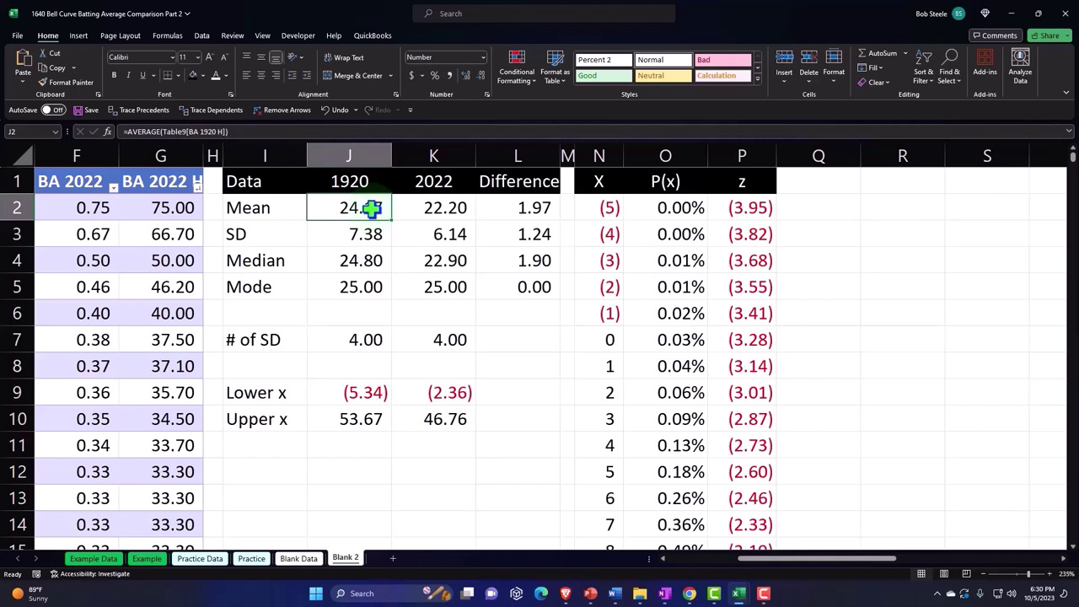
pyautogui.press('Right')
pyautogui.press('Right')
pyautogui.press('Right')
pyautogui.press('Right')
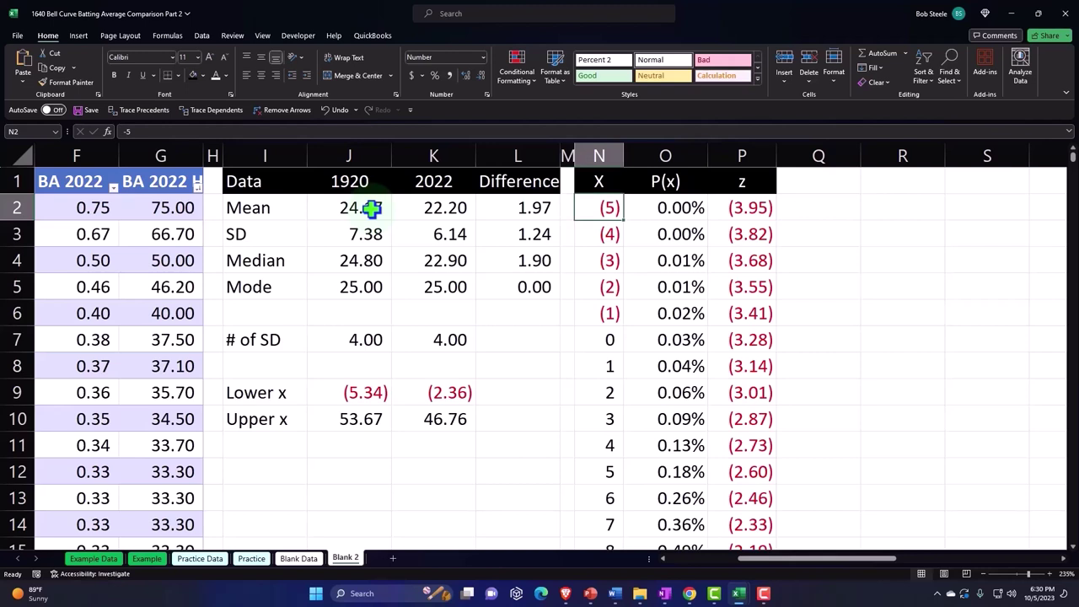
pyautogui.press('Right')
pyautogui.press('Right')
pyautogui.press('Right')
pyautogui.press('Up')
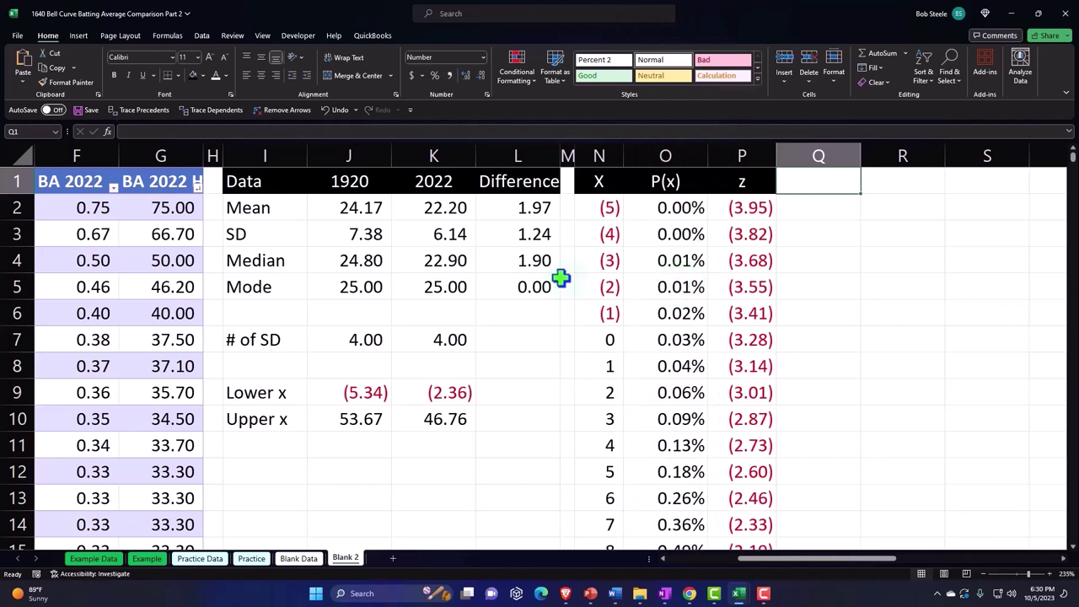
# - Add the row label "Count" in I12 below the upper and lower x rows
pyautogui.click(245, 472)
pyautogui.write('Cou')
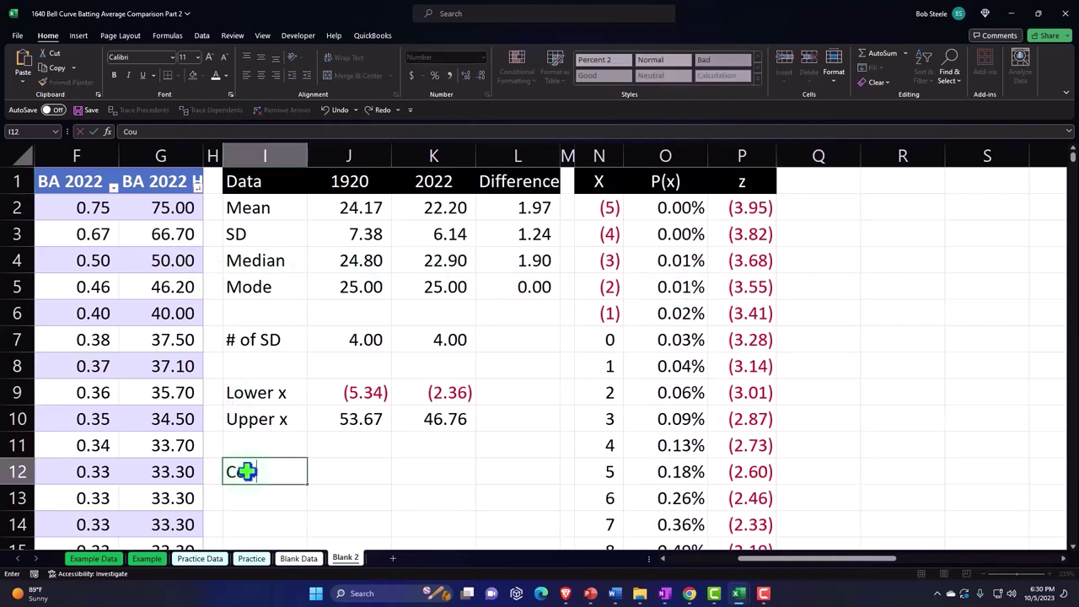
pyautogui.write('nt')
pyautogui.press('Tab')
# - In J12, count the 1920 batting averages with the COUNT function over Table9[BA 1920 H]
pyautogui.write('=')
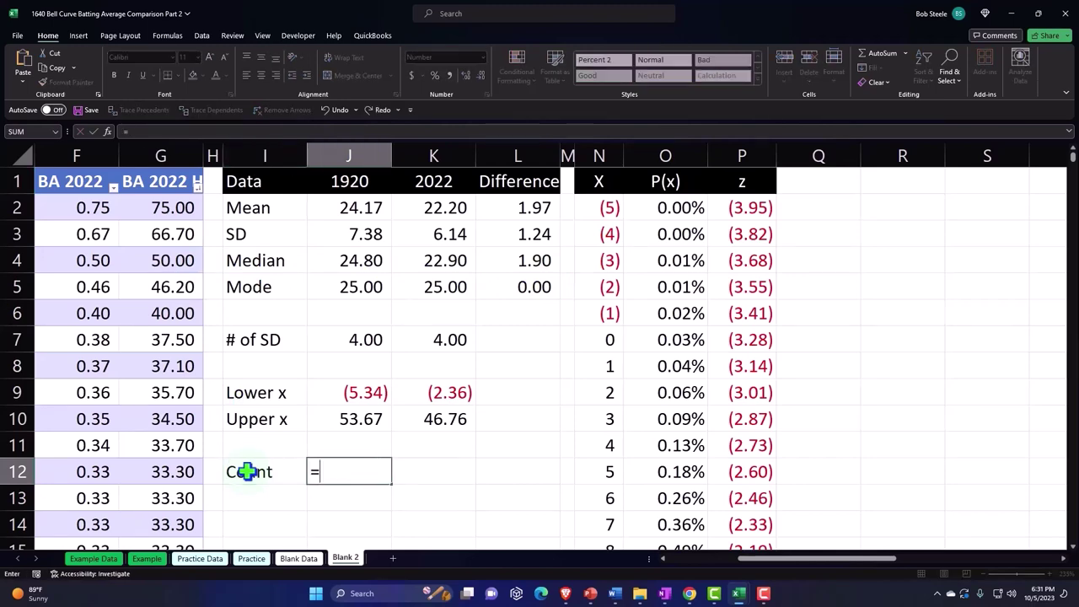
pyautogui.write('cou')
pyautogui.press('Tab')
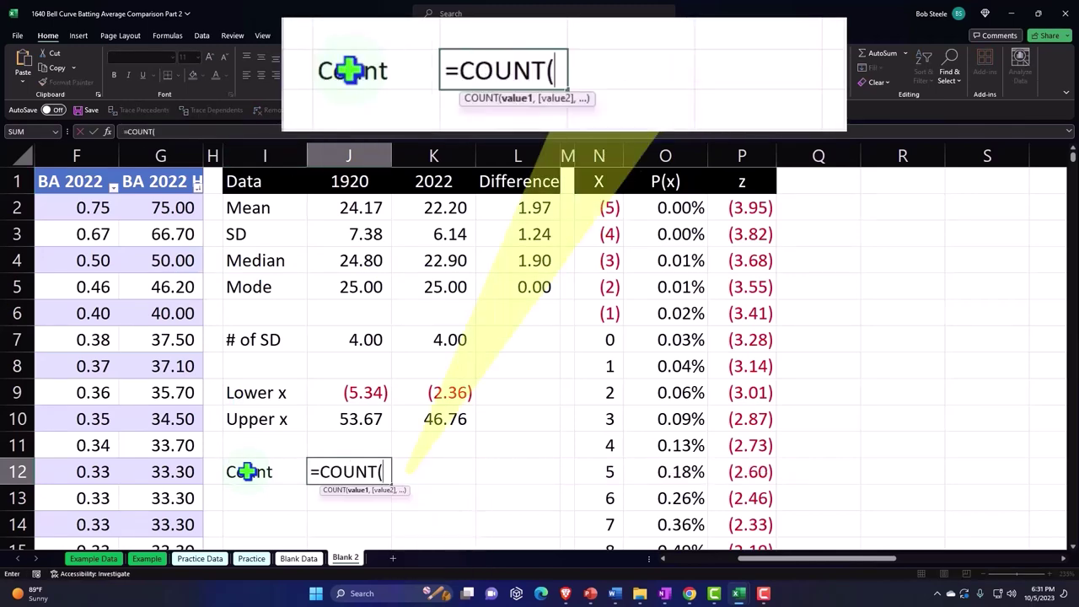
pyautogui.click(245, 472)
pyautogui.press('Left')
pyautogui.press('Left')
pyautogui.press('Left')
pyautogui.press('Left')
pyautogui.press('Left')
pyautogui.press('Left')
pyautogui.press('Left')
pyautogui.press('Left')
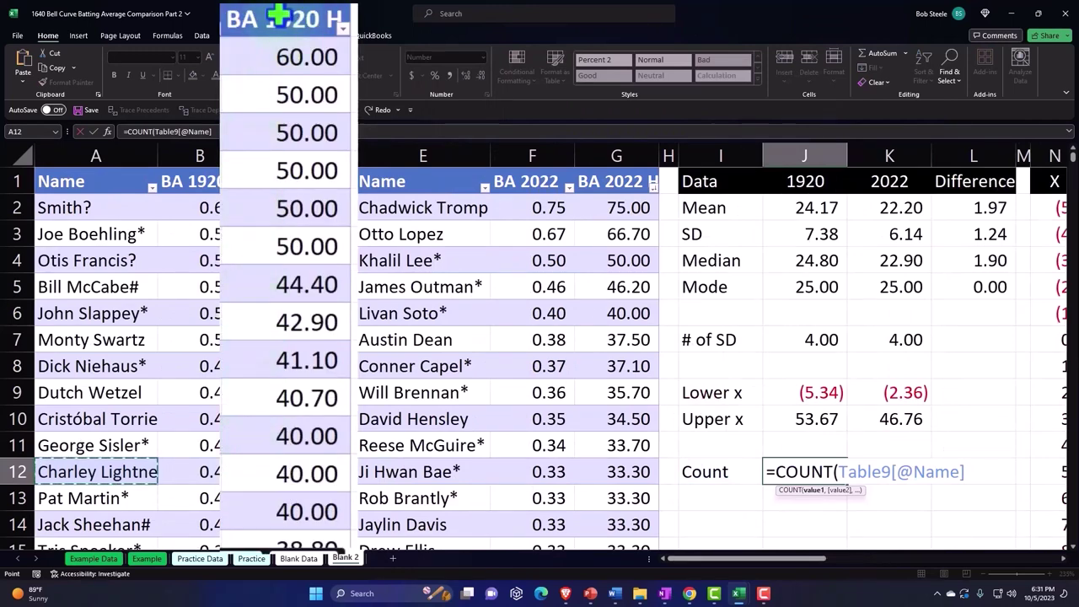
pyautogui.click(284, 173)
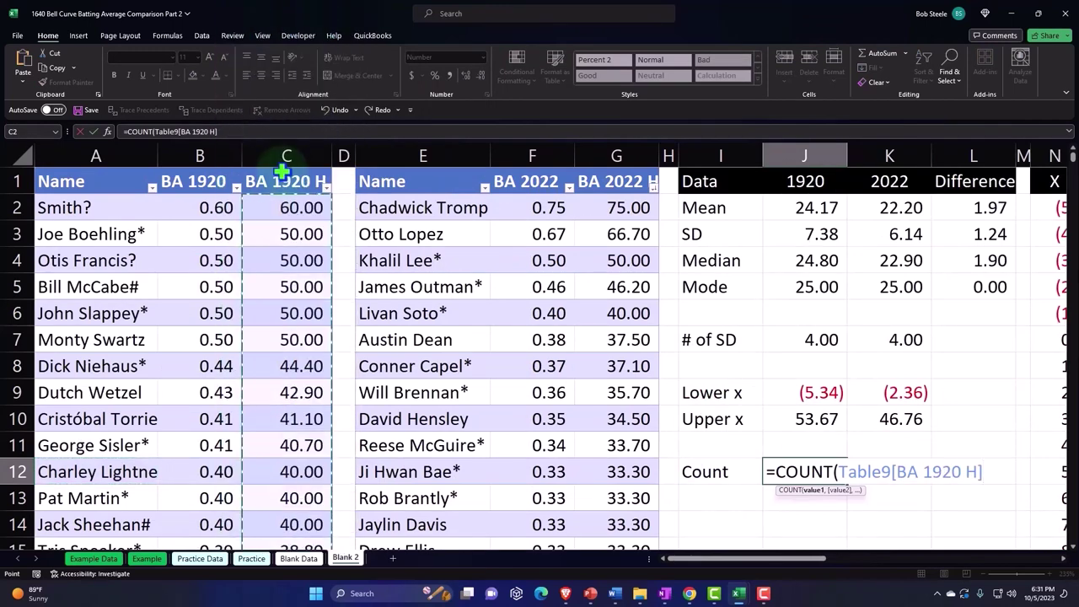
pyautogui.press('Return')
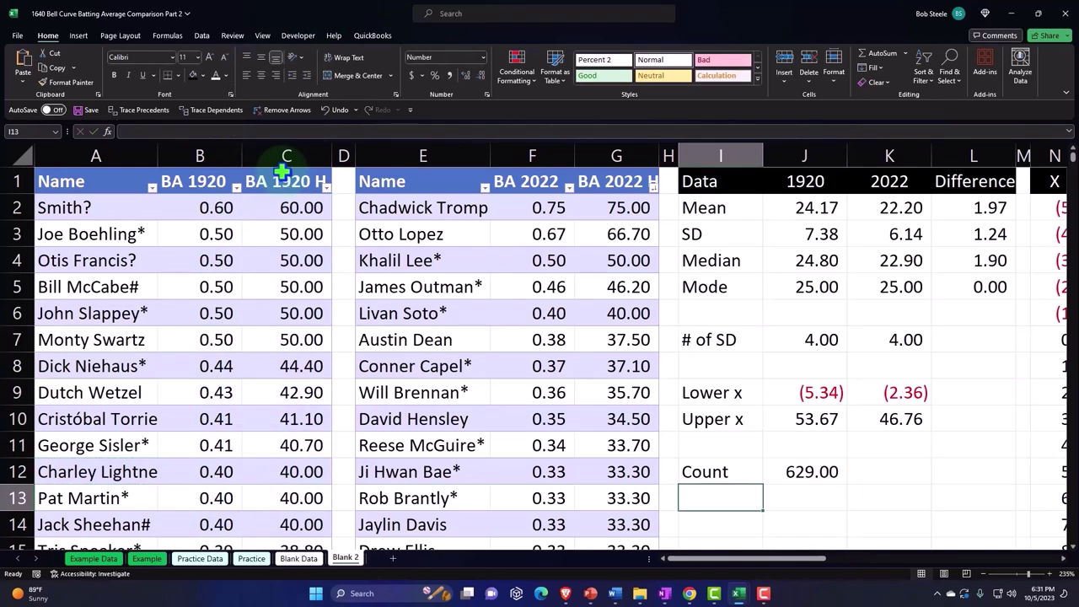
# - In K12, count the 2022 batting averages with the COUNT function over the BA 2022 H column
pyautogui.press('Right')
pyautogui.press('Right')
pyautogui.press('Up')
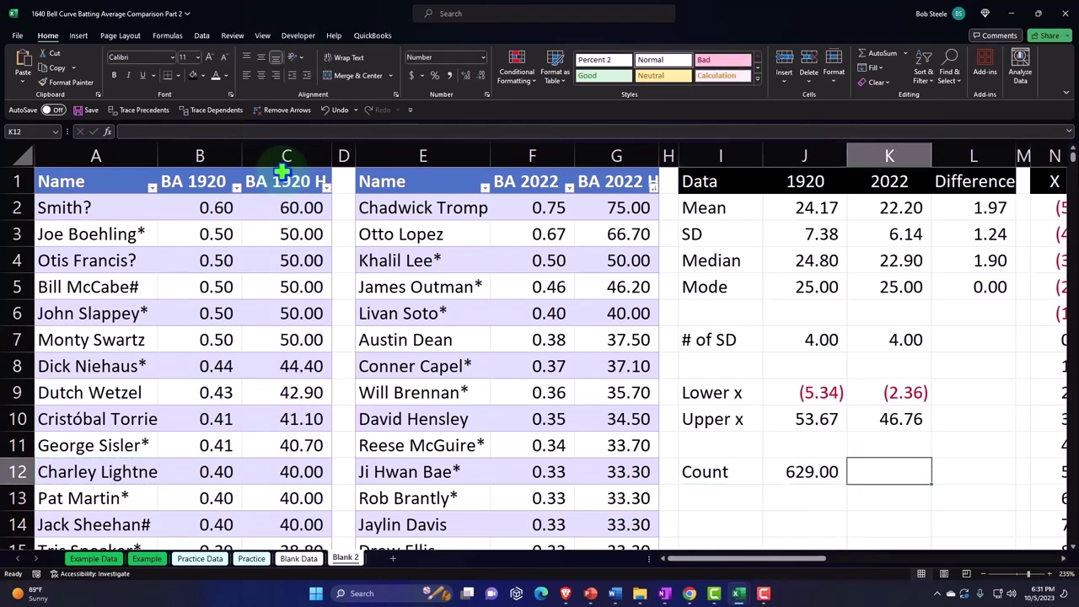
pyautogui.write('=coun')
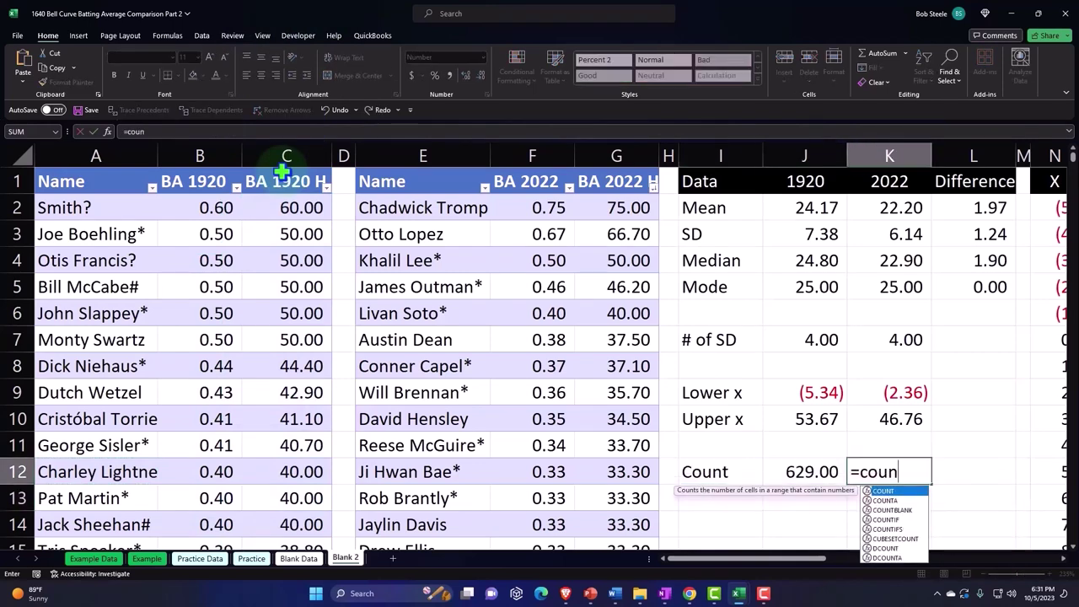
pyautogui.press('Tab')
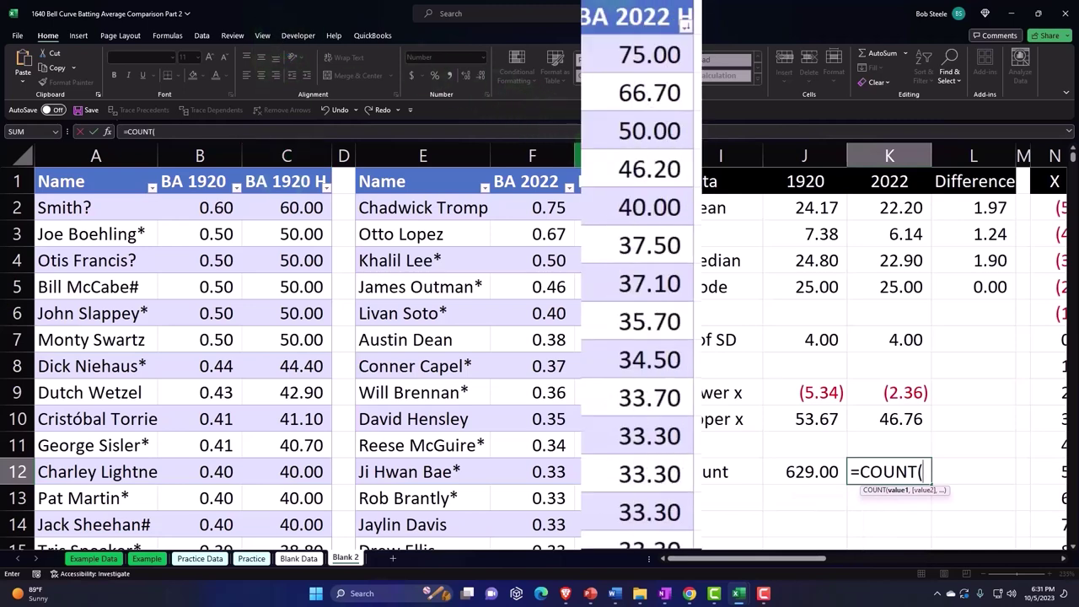
pyautogui.click(641, 173)
pyautogui.press('Return')
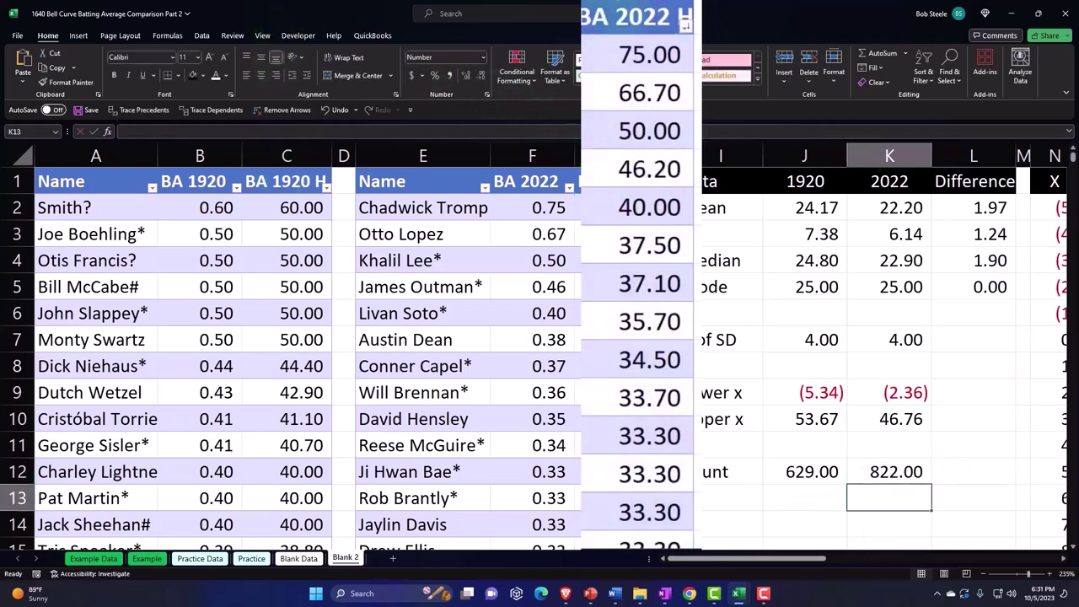
# - Examine the Data table's Count row together with the X, P(x) and z columns
pyautogui.press('Right')
pyautogui.press('Right')
pyautogui.press('Right')
pyautogui.press('Right')
pyautogui.press('Right')
pyautogui.press('Right')
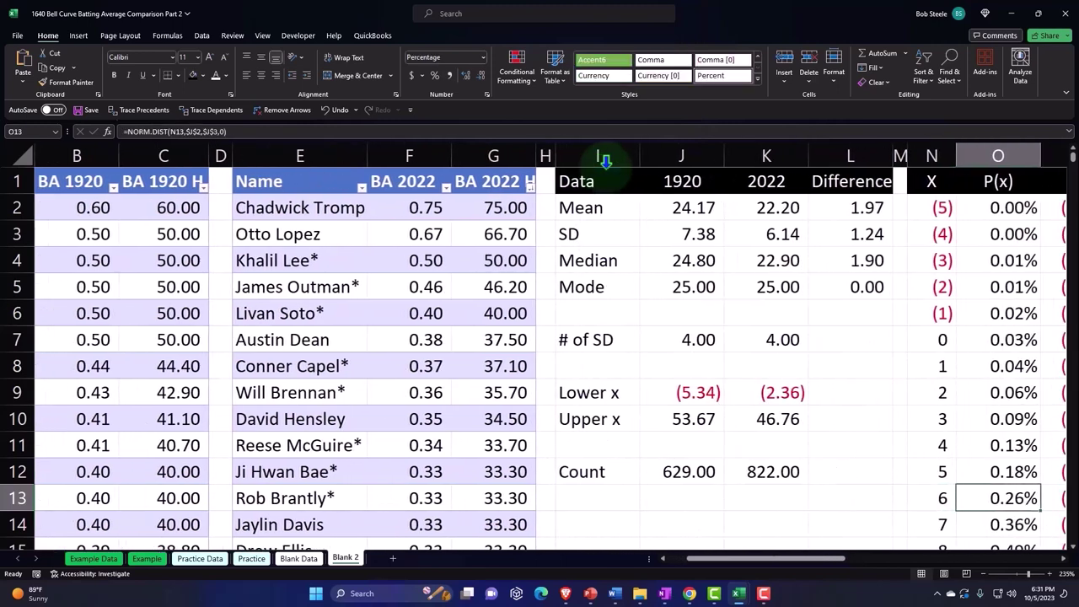
pyautogui.press('super+plus')
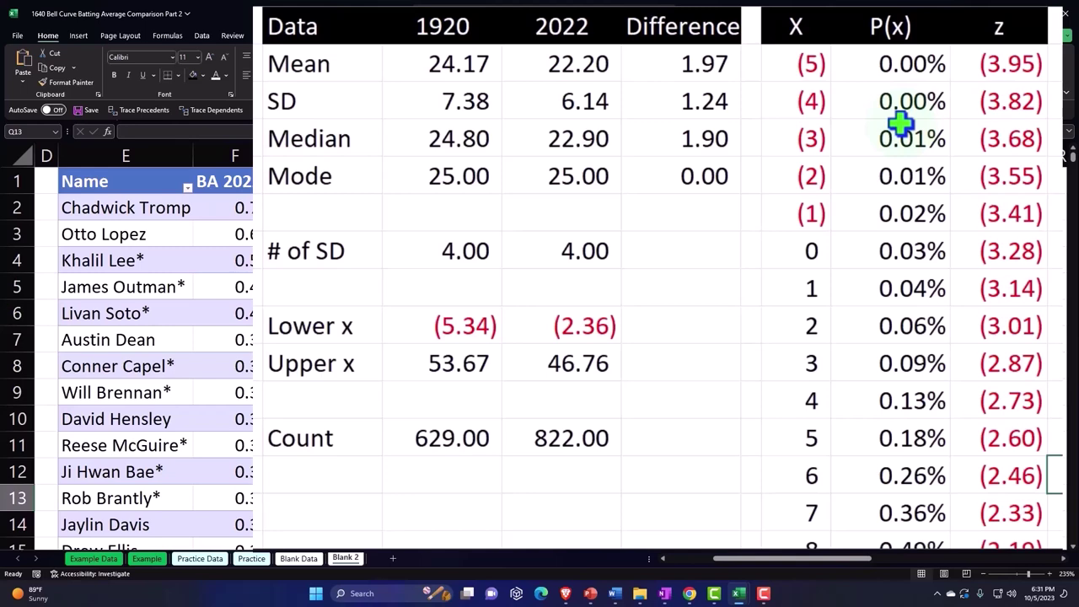
# - Enter the column header "Actual Frequencey" in Q1, beside the z column
pyautogui.click(1055, 23)
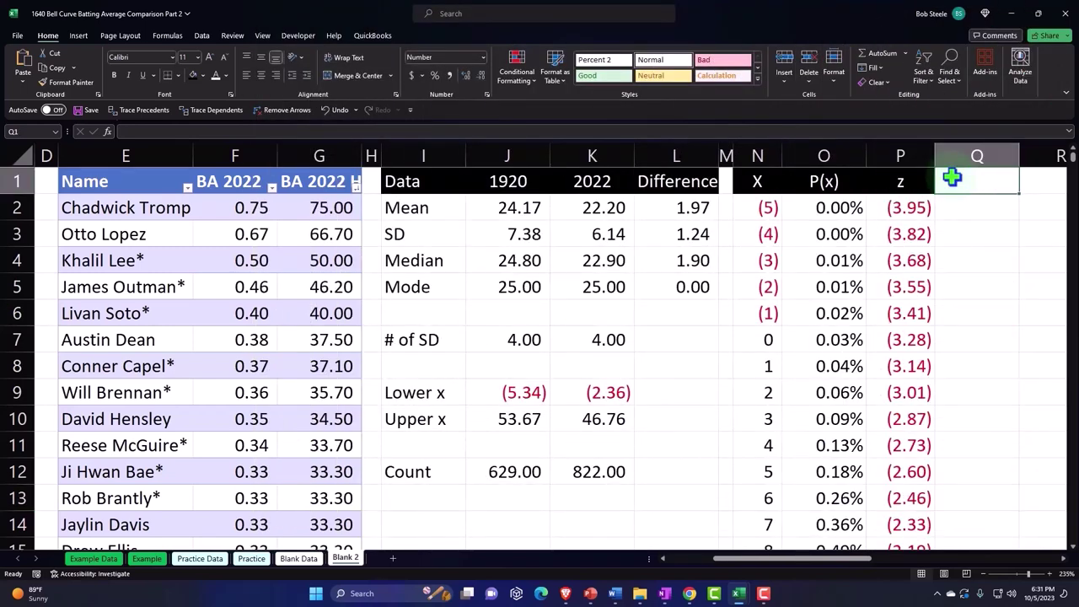
pyautogui.write('F')
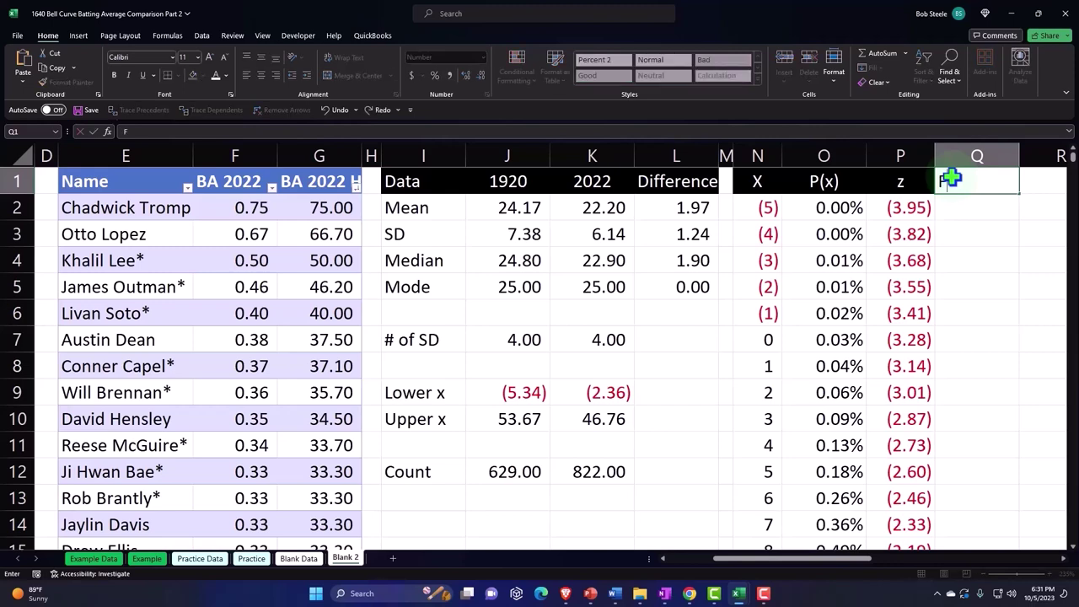
pyautogui.write('requency')
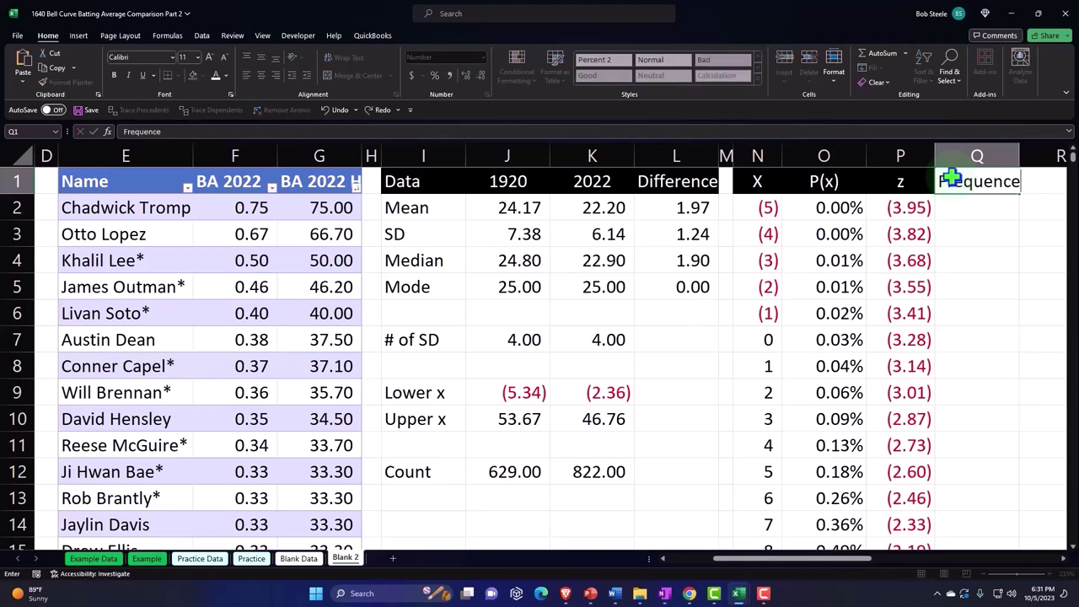
pyautogui.press('Return')
pyautogui.click(951, 178)
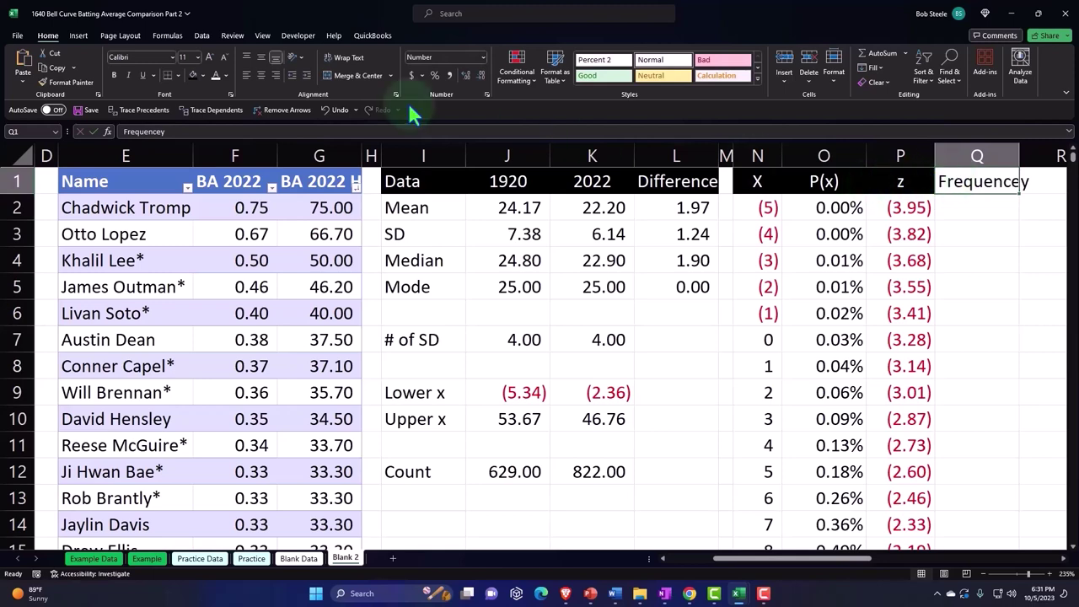
pyautogui.doubleClick(939, 182)
pyautogui.write('Actual')
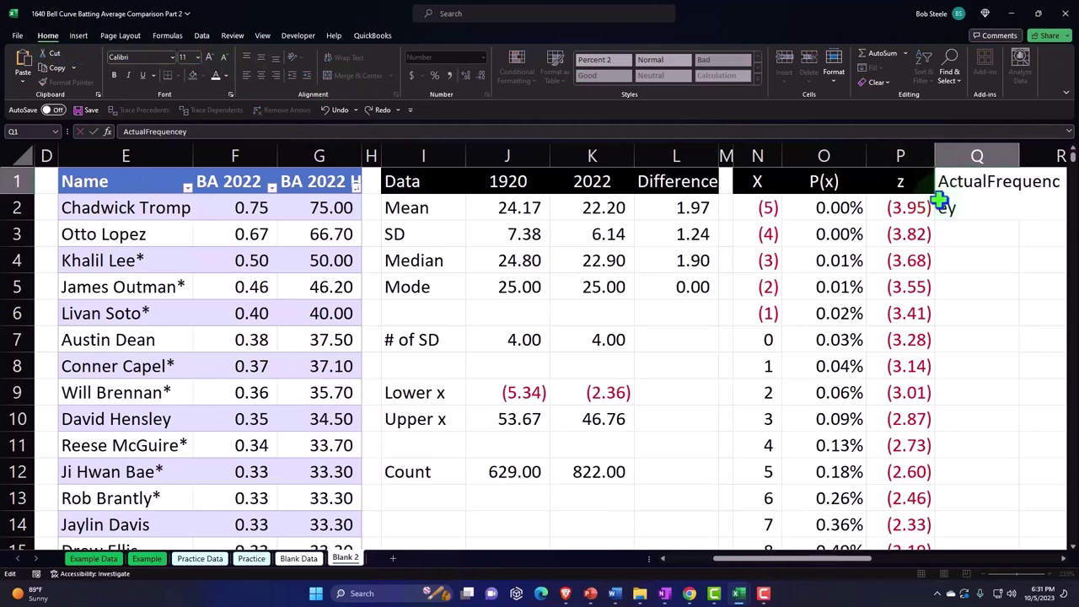
pyautogui.press('Return')
# - Format the Q1 header with wrapped, centered text, black fill and white font to match the neighbouring headers
pyautogui.click(947, 188)
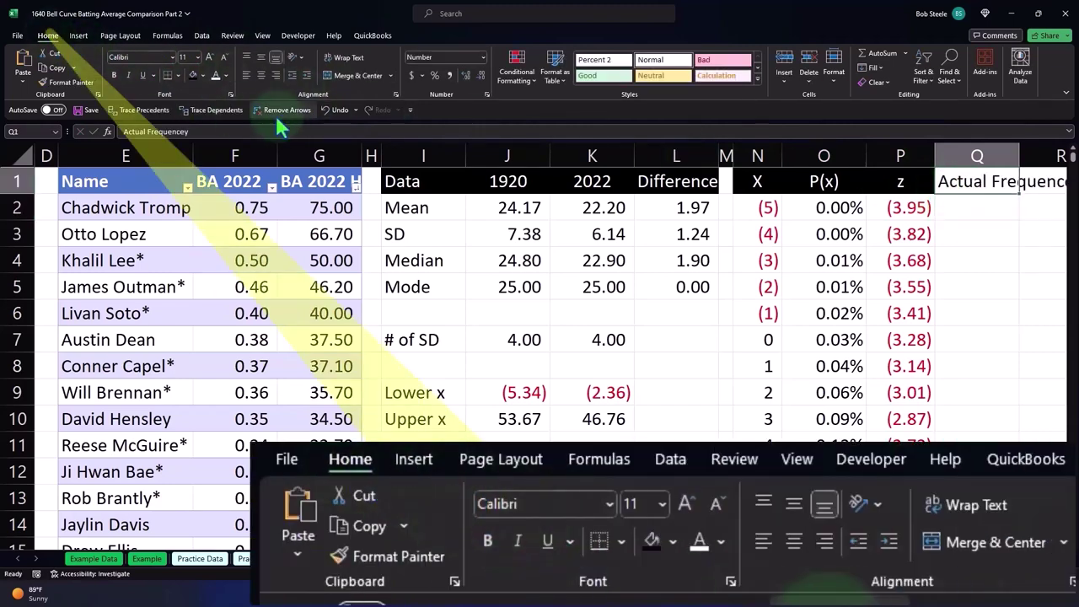
pyautogui.click(344, 57)
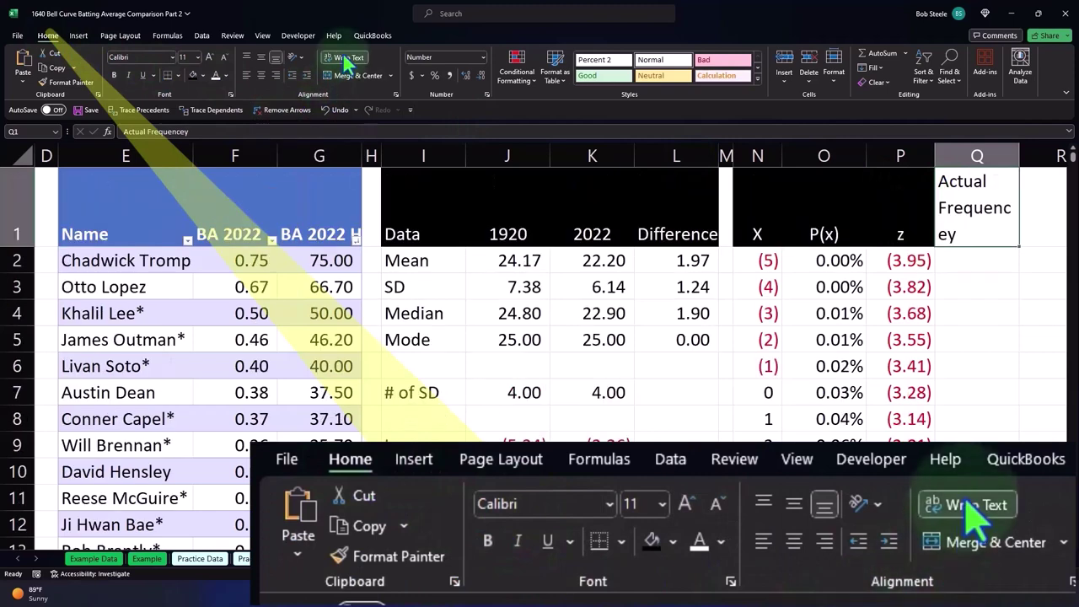
pyautogui.click(262, 75)
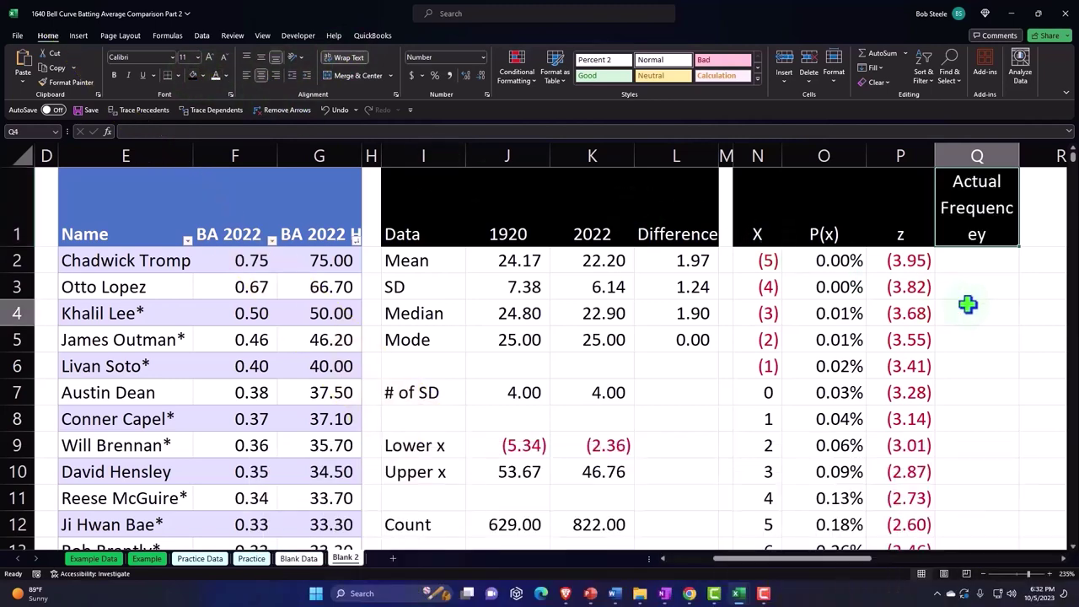
pyautogui.click(968, 306)
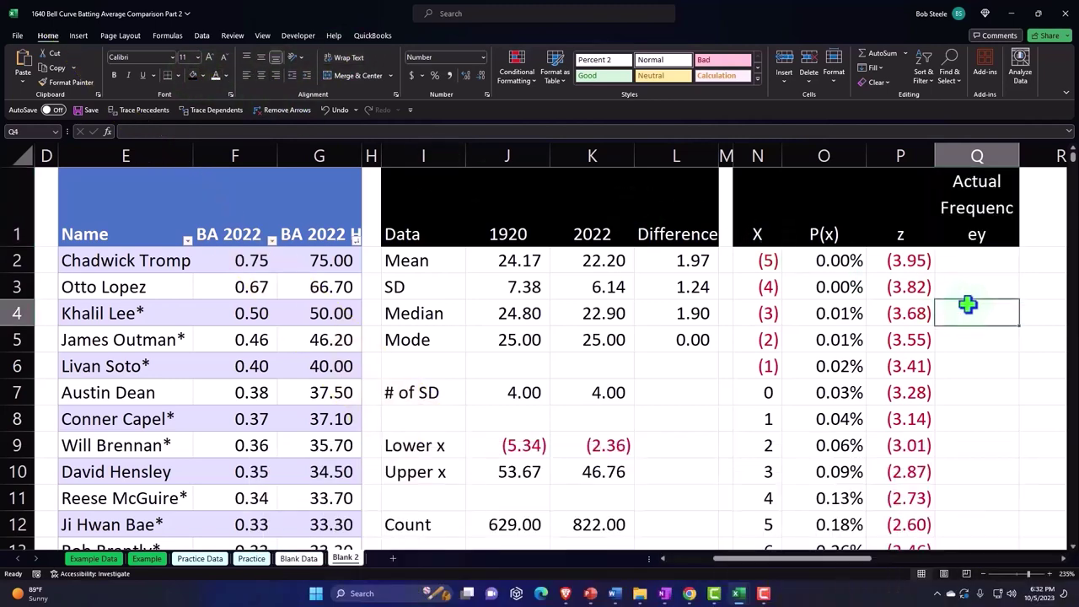
# - Examine the 1920 batting averages and the X column values that serve as frequency bins
pyautogui.click(971, 260)
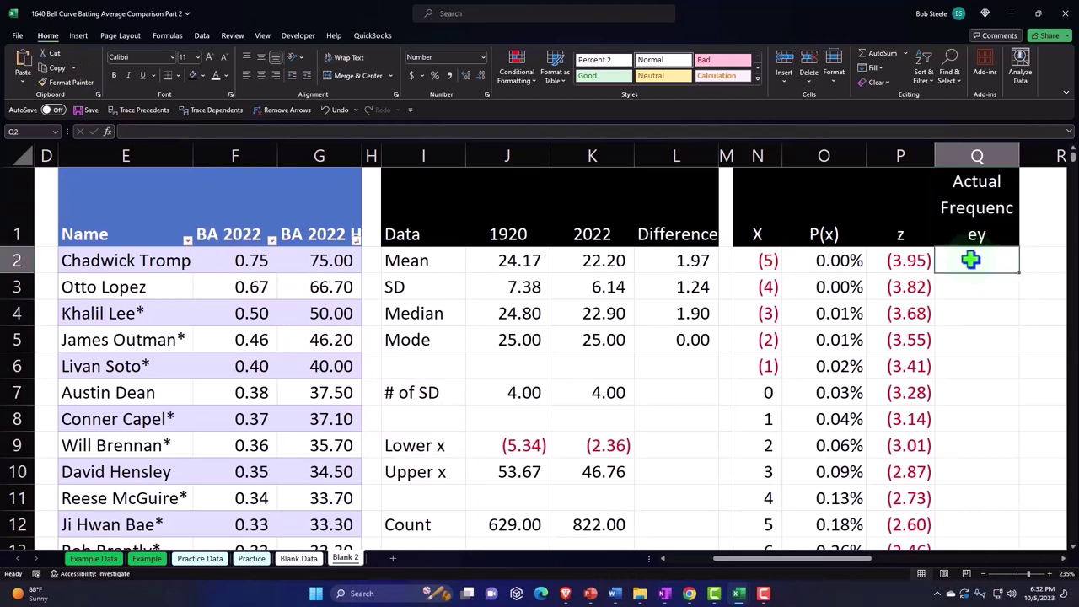
pyautogui.moveTo(871, 559); pyautogui.dragTo(788, 580)
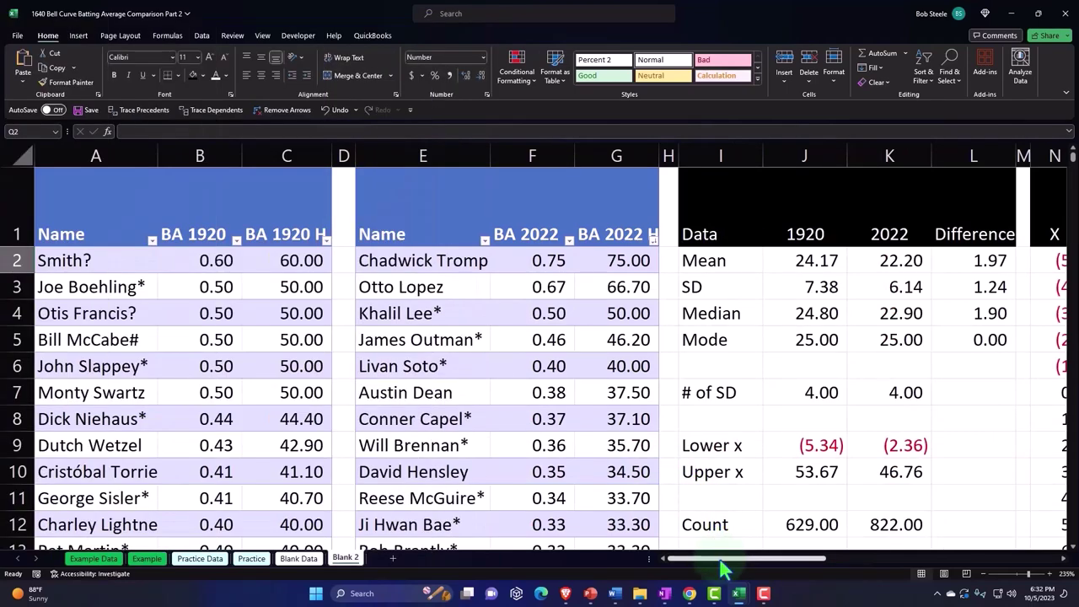
pyautogui.moveTo(722, 570); pyautogui.dragTo(795, 571)
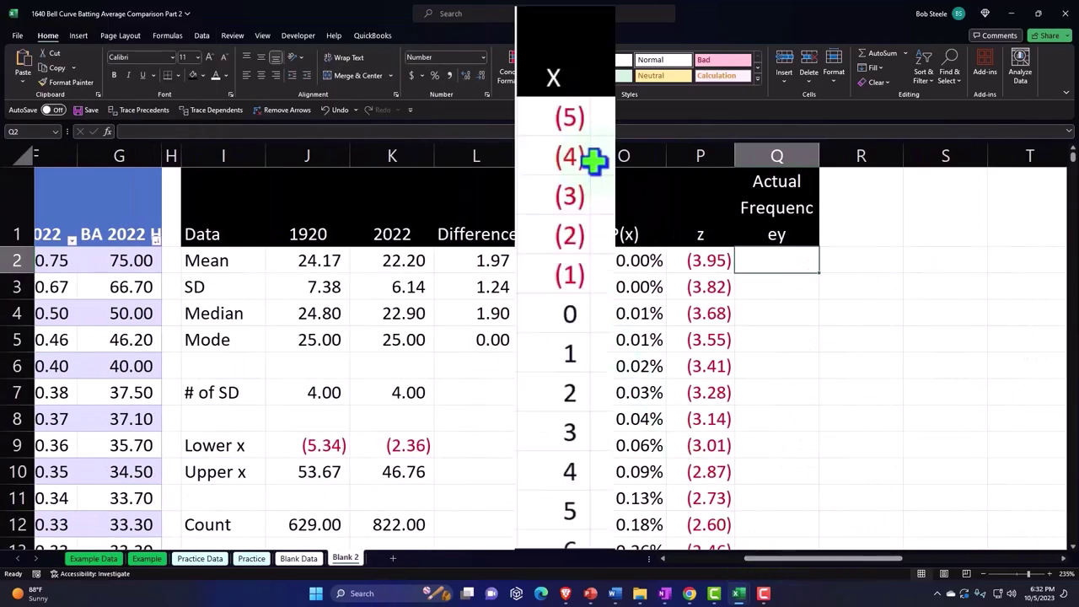
pyautogui.click(588, 159)
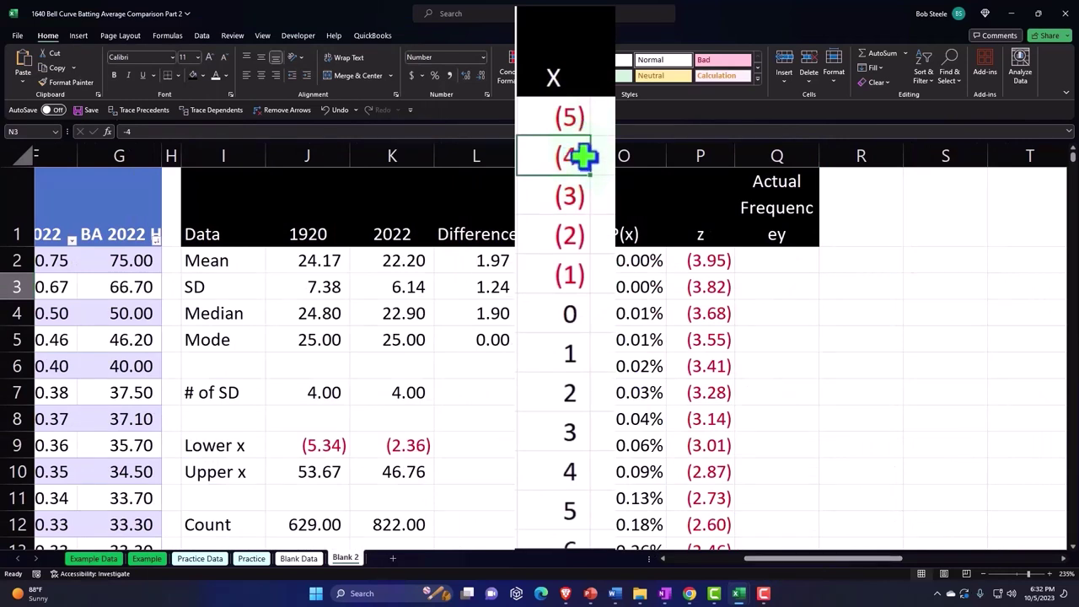
pyautogui.click(578, 361)
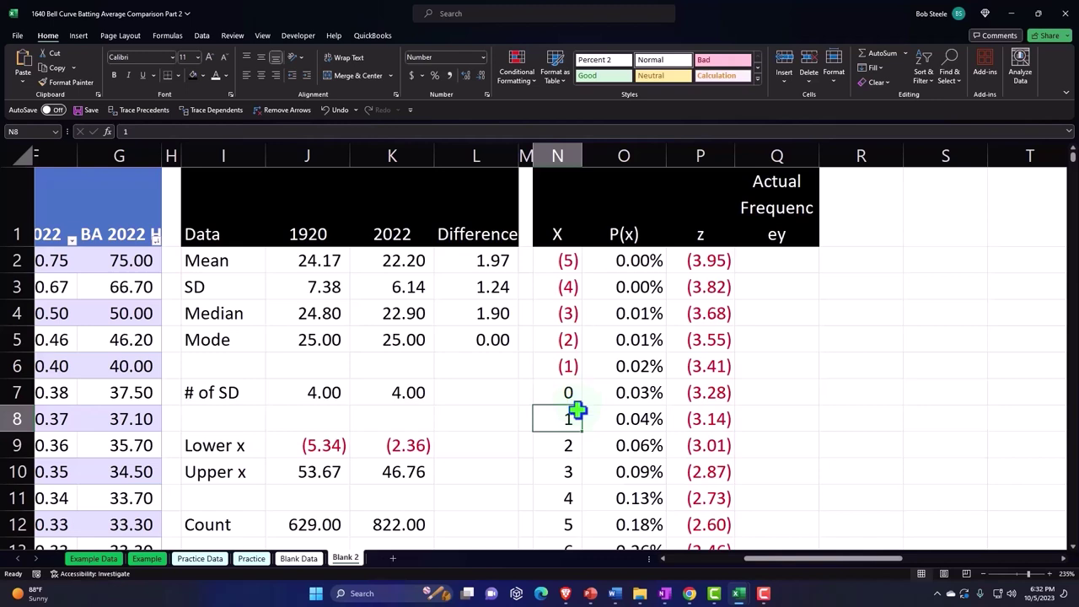
# - In Q2, enter a FREQUENCY formula with Table9[BA 1920 H] as the data array and N2:N61 as the bins array
pyautogui.click(763, 267)
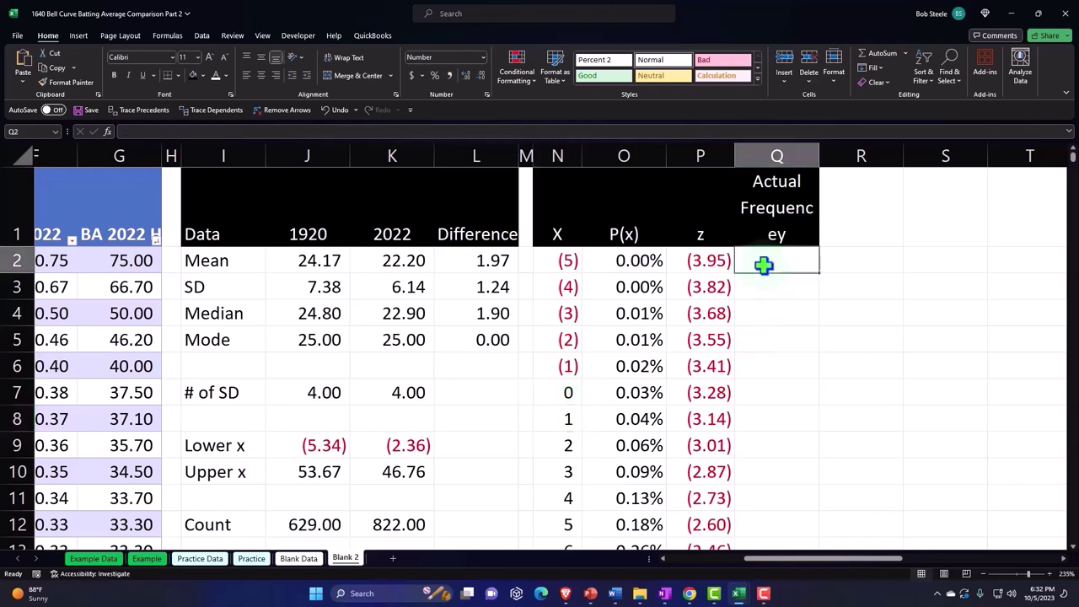
pyautogui.write('=fre')
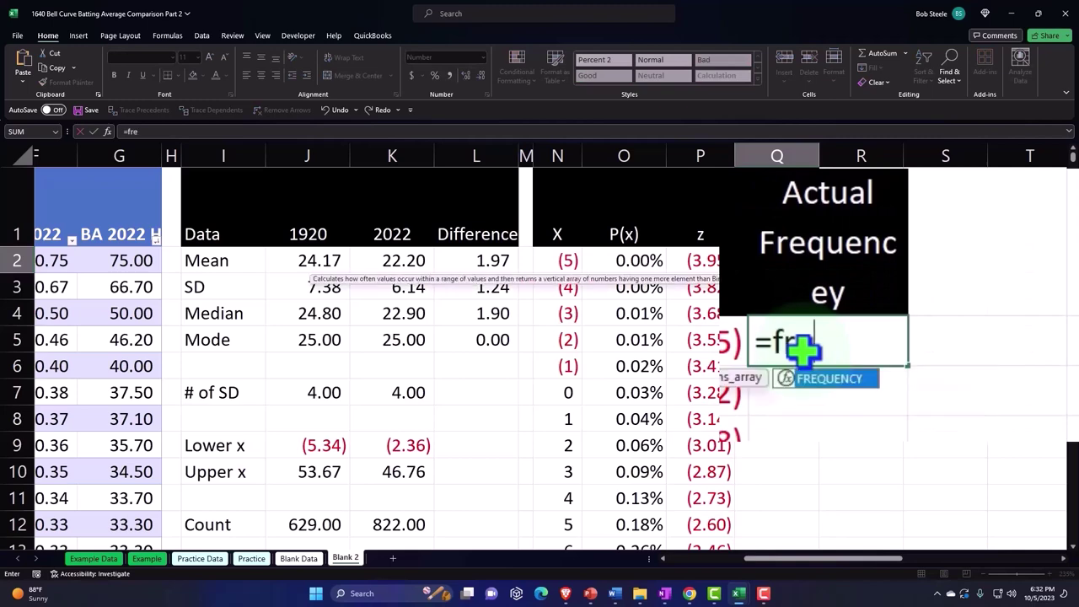
pyautogui.press('Tab')
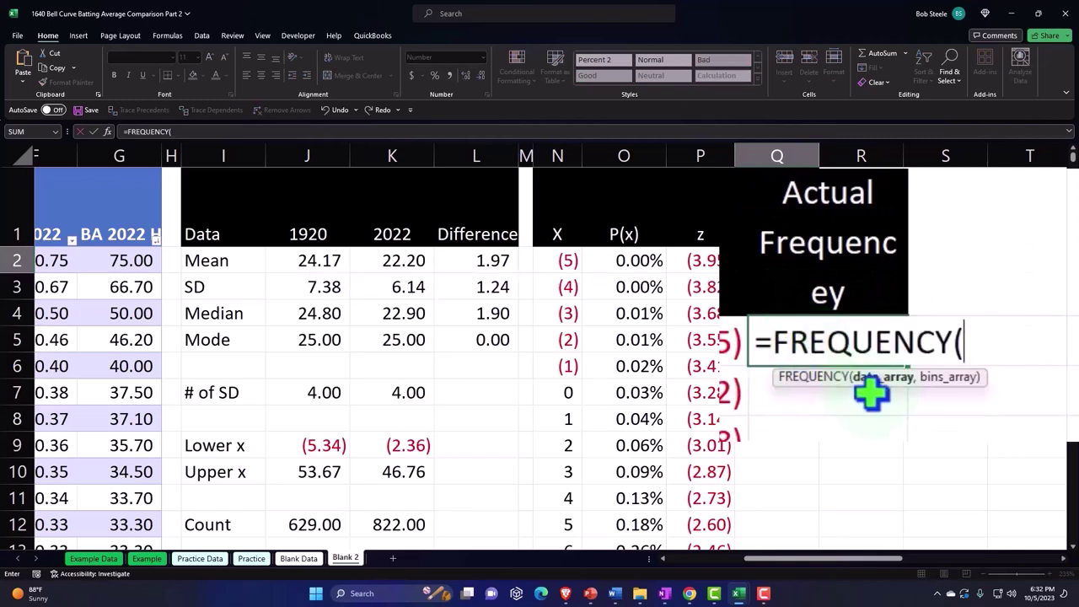
pyautogui.moveTo(819, 559); pyautogui.dragTo(684, 567)
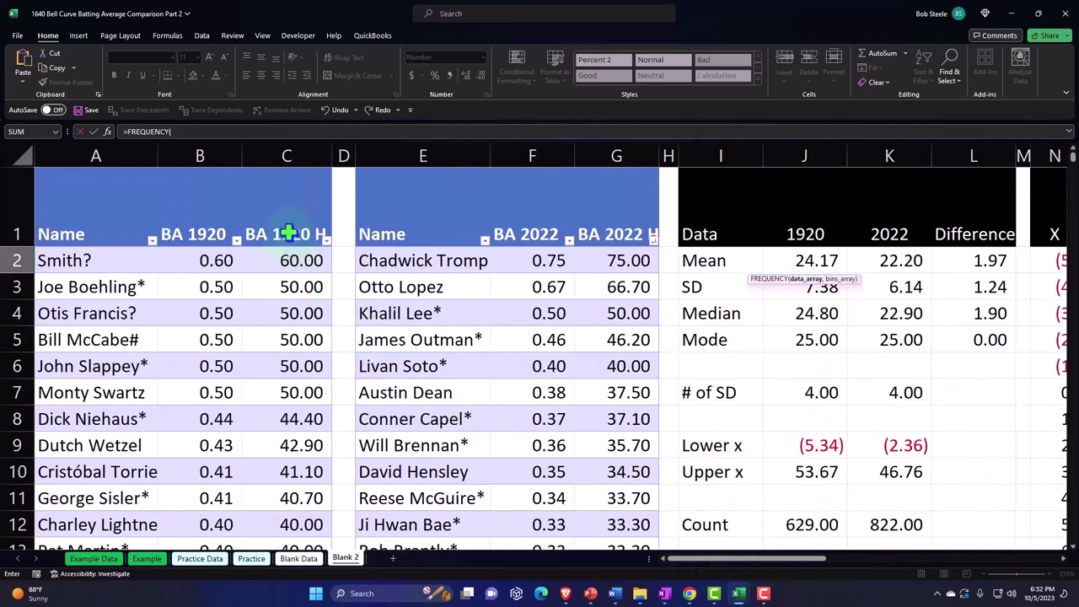
pyautogui.click(286, 165)
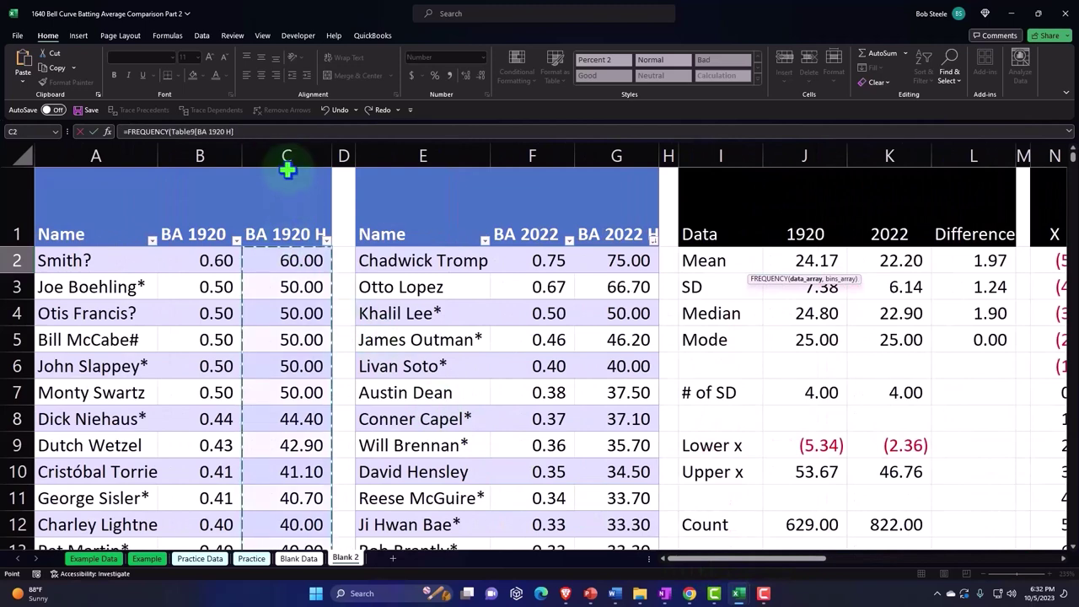
pyautogui.write(',')
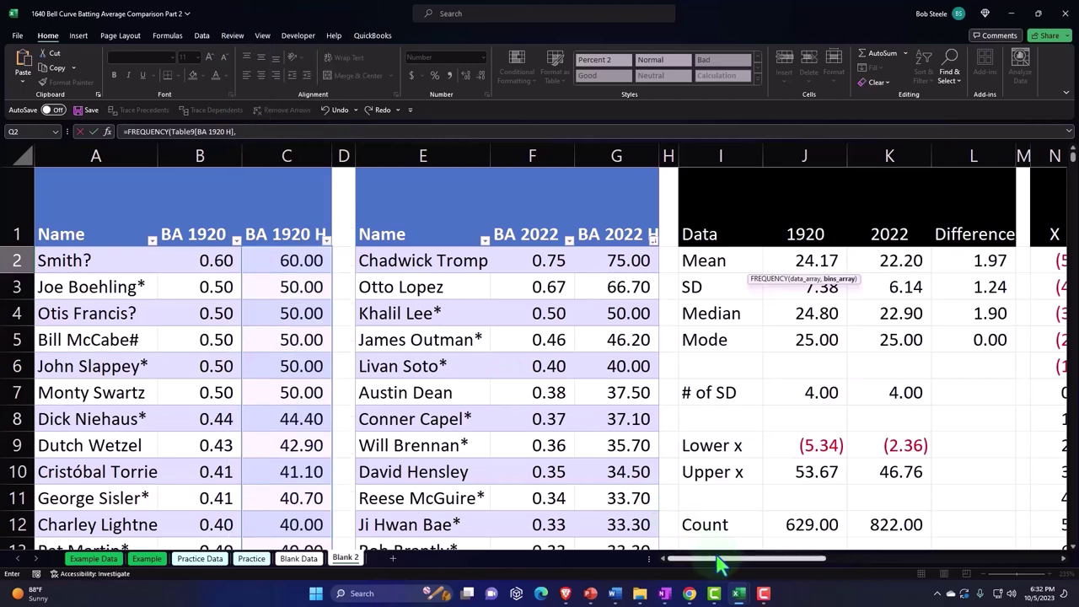
pyautogui.moveTo(740, 561); pyautogui.dragTo(831, 571)
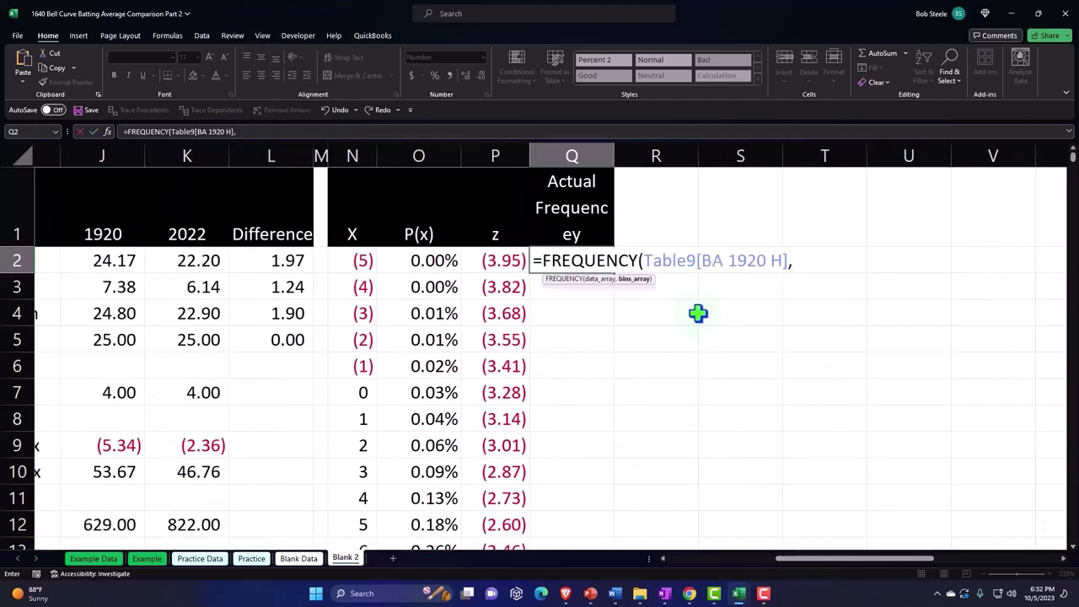
pyautogui.click(355, 261)
pyautogui.hotkey('ctrl', 'shift', 'Down')
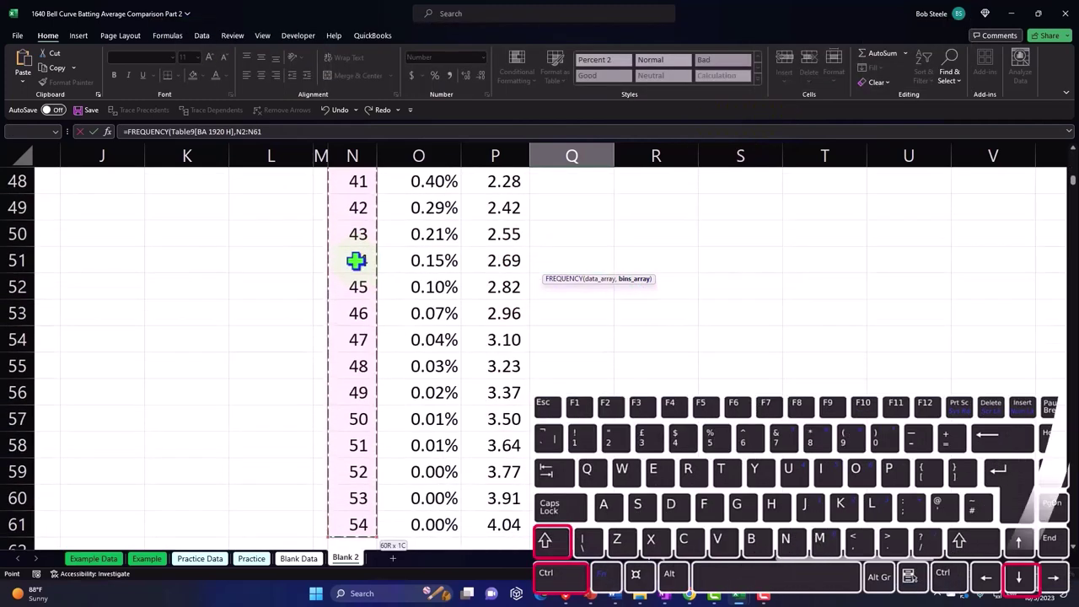
pyautogui.hotkey('ctrl', 'BackSpace')
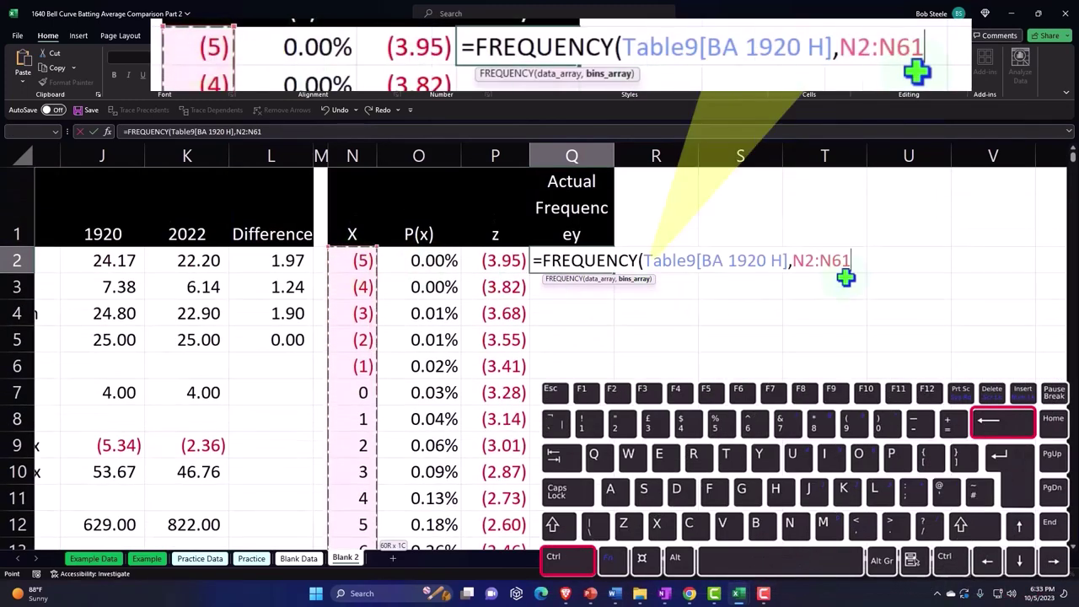
pyautogui.write(')')
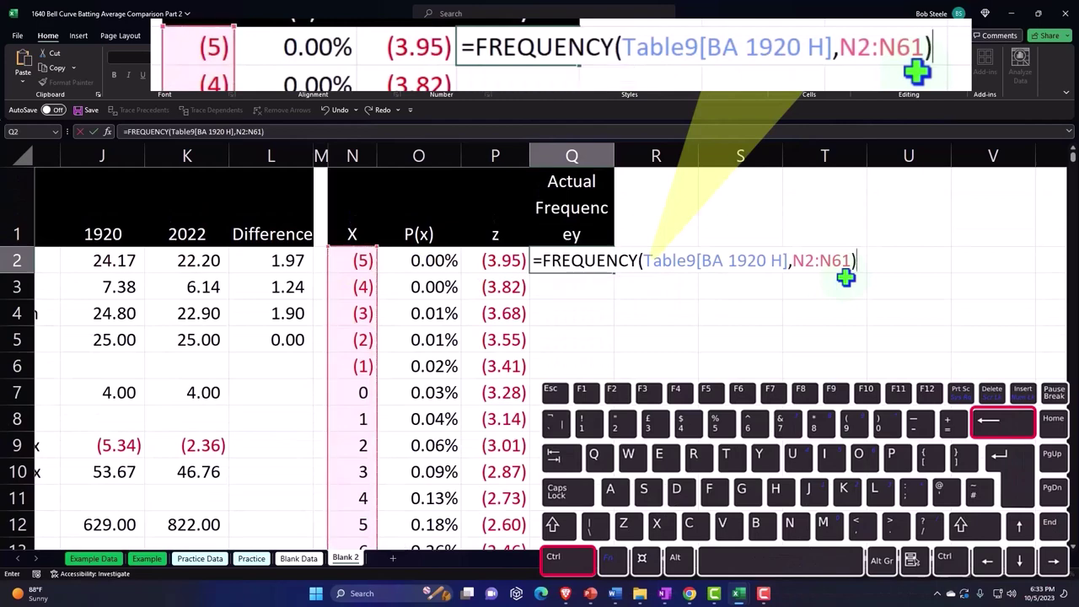
pyautogui.press('Return')
# - Examine the actual frequency results beside the X values, down to the row below the last bin
pyautogui.scroll(-6, 839, 291)
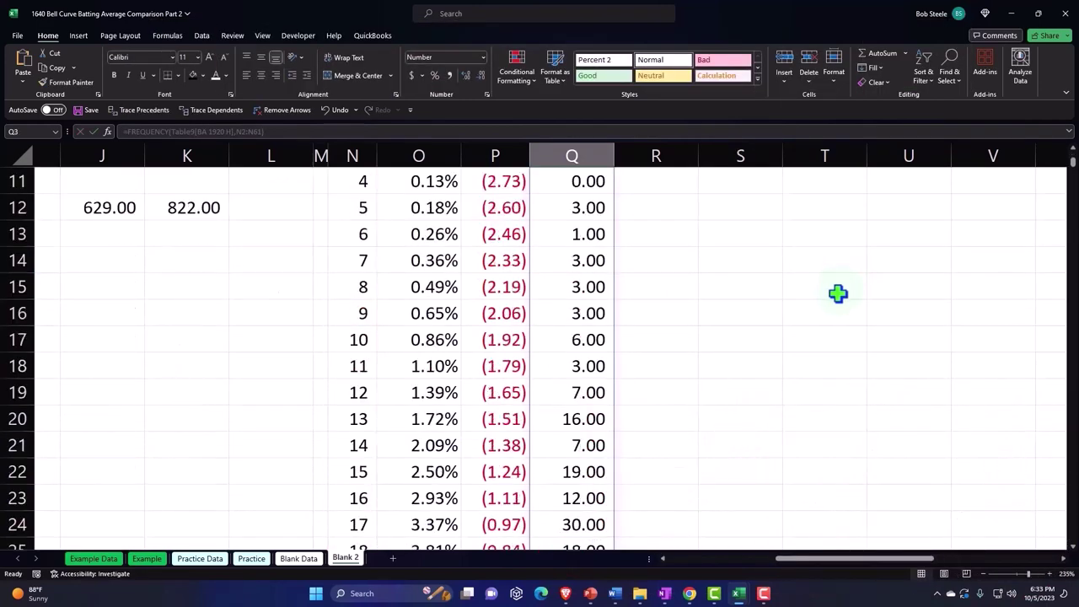
pyautogui.scroll(-11, 837, 293)
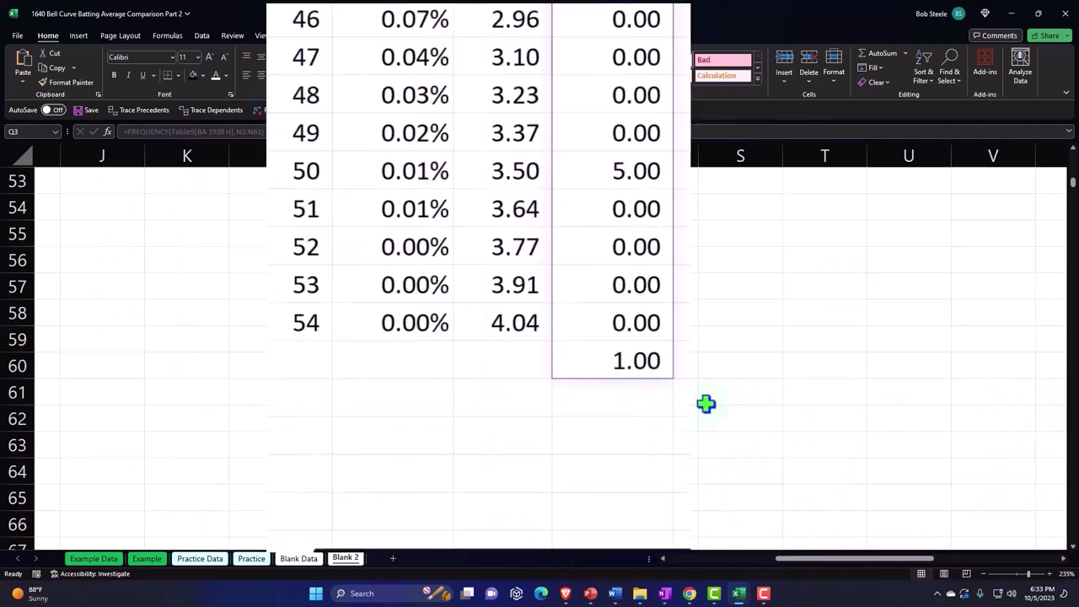
pyautogui.scroll(17, 709, 403)
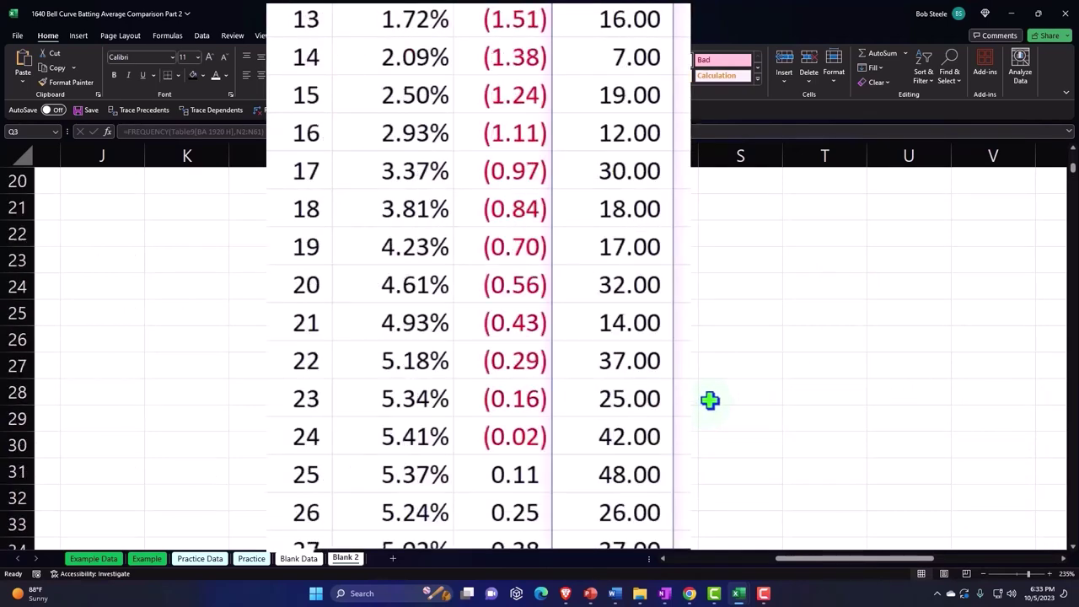
pyautogui.scroll(-17, 709, 400)
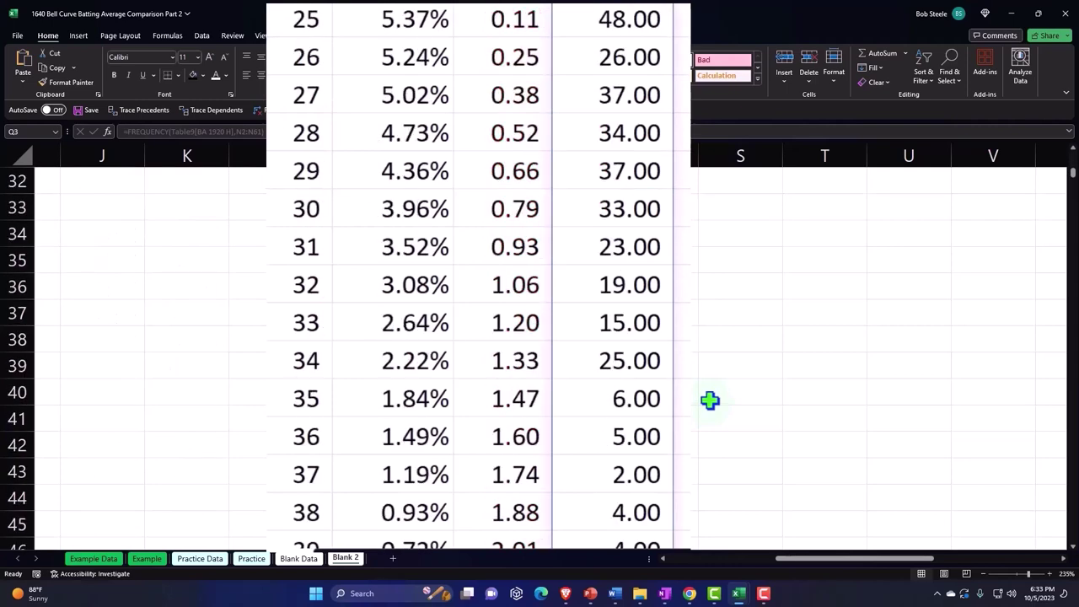
pyautogui.scroll(-1, 709, 401)
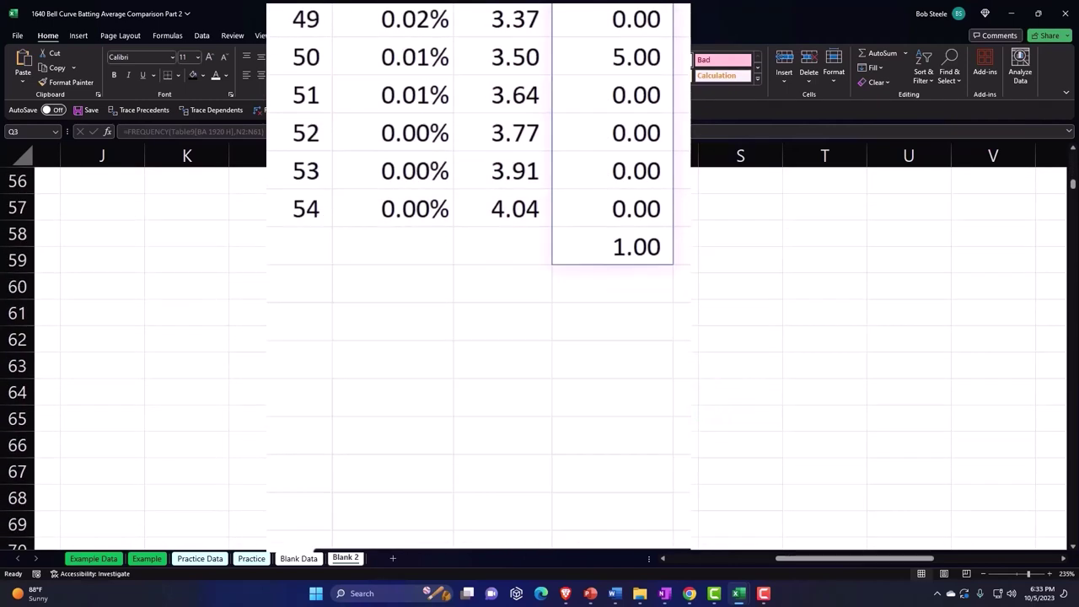
pyautogui.click(305, 173)
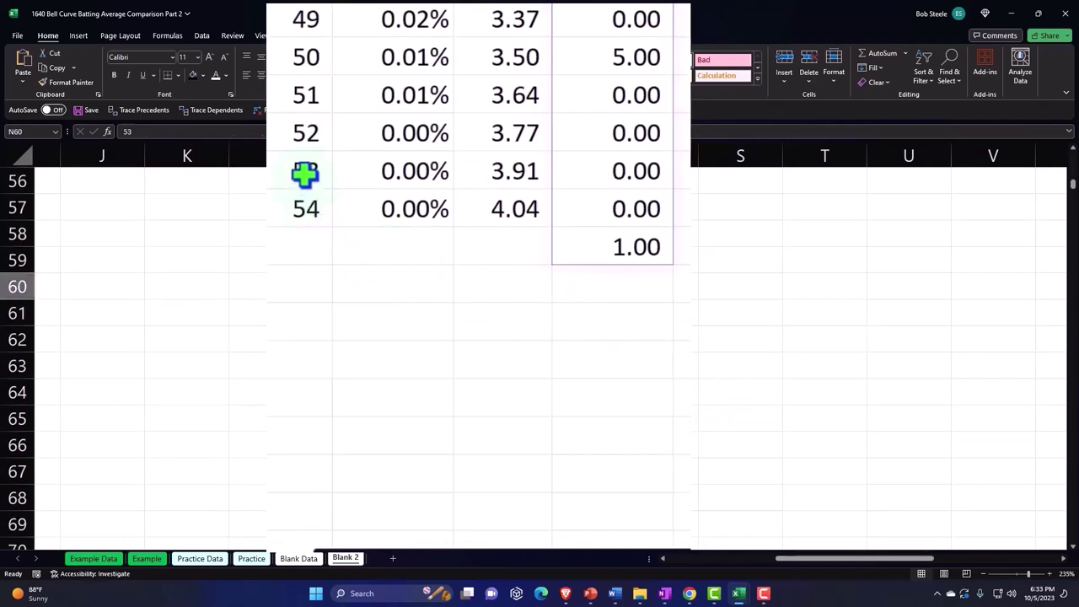